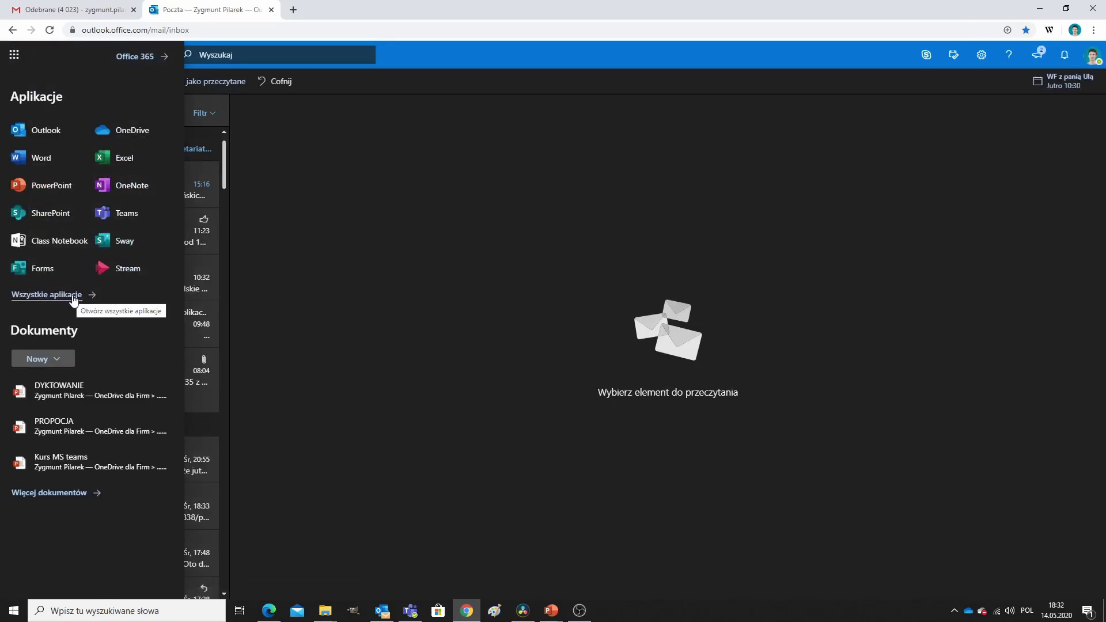
- Open the "Projekt utworzony samodzielnie" template in Sway and page through its opening sections
{"action": "left_click", "coordinate": [46, 131]}
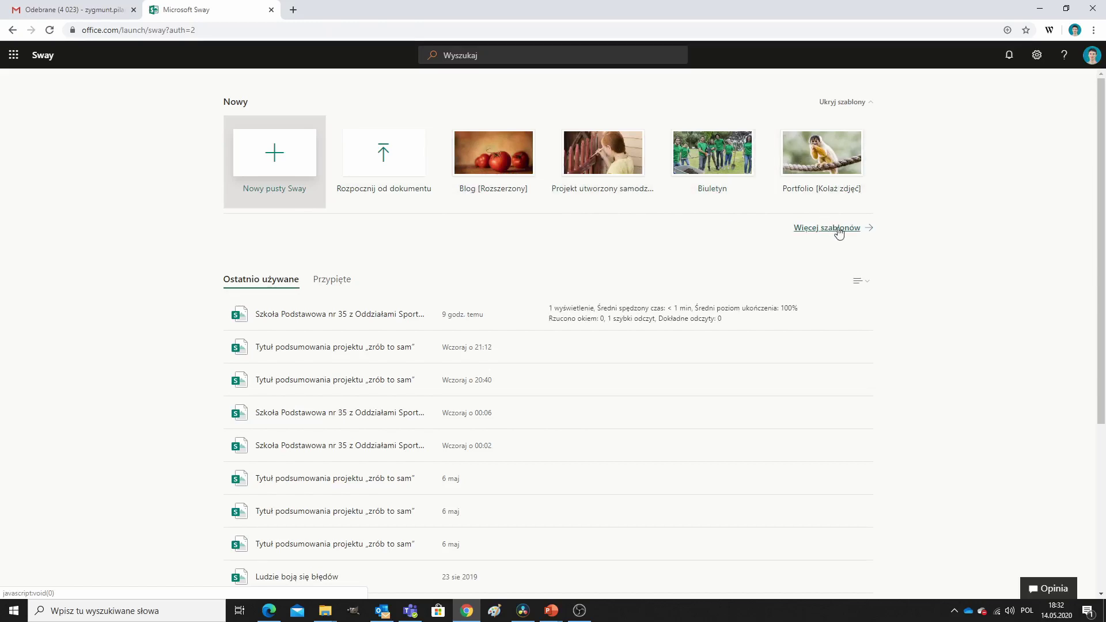
{"action": "left_click", "coordinate": [600, 163]}
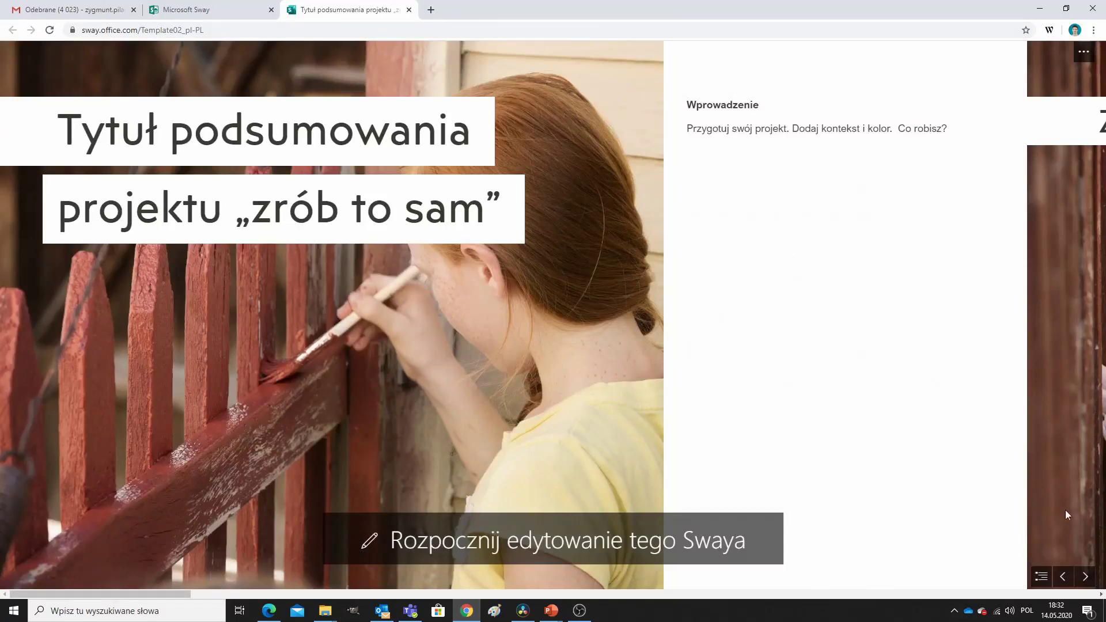
{"action": "left_click", "coordinate": [1087, 578]}
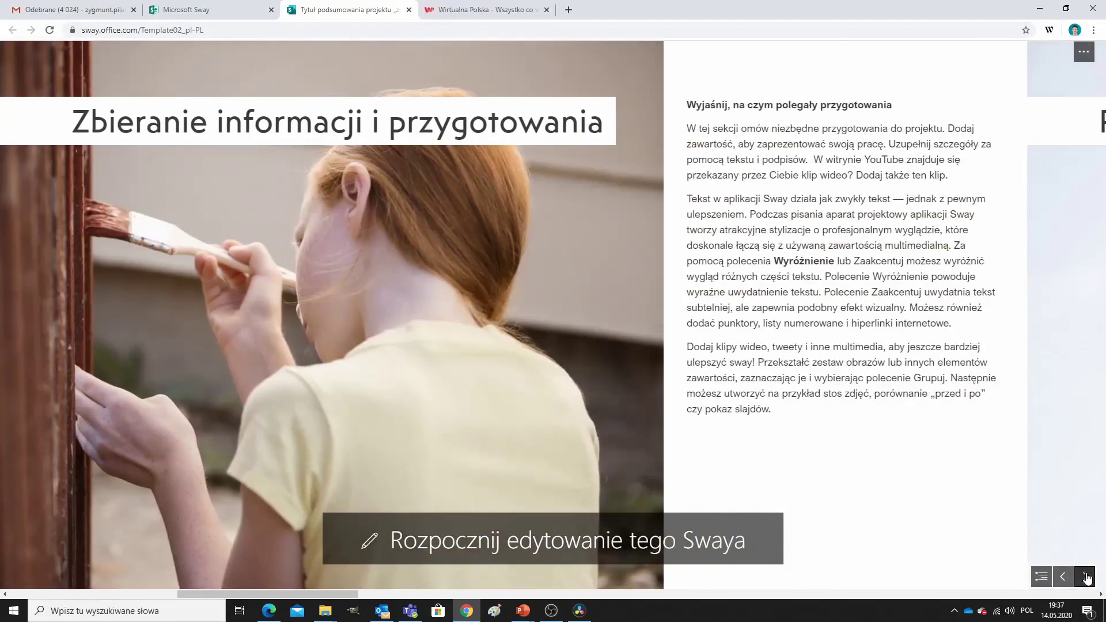
{"action": "left_click", "coordinate": [1086, 577]}
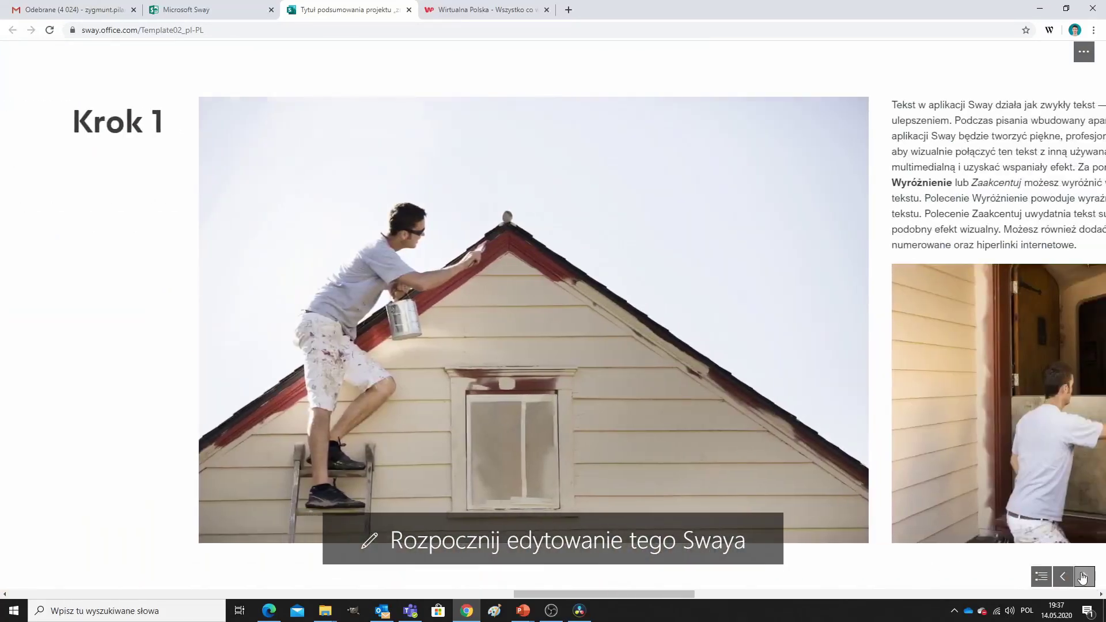
{"action": "left_click", "coordinate": [1084, 578]}
{"action": "left_click", "coordinate": [1064, 582]}
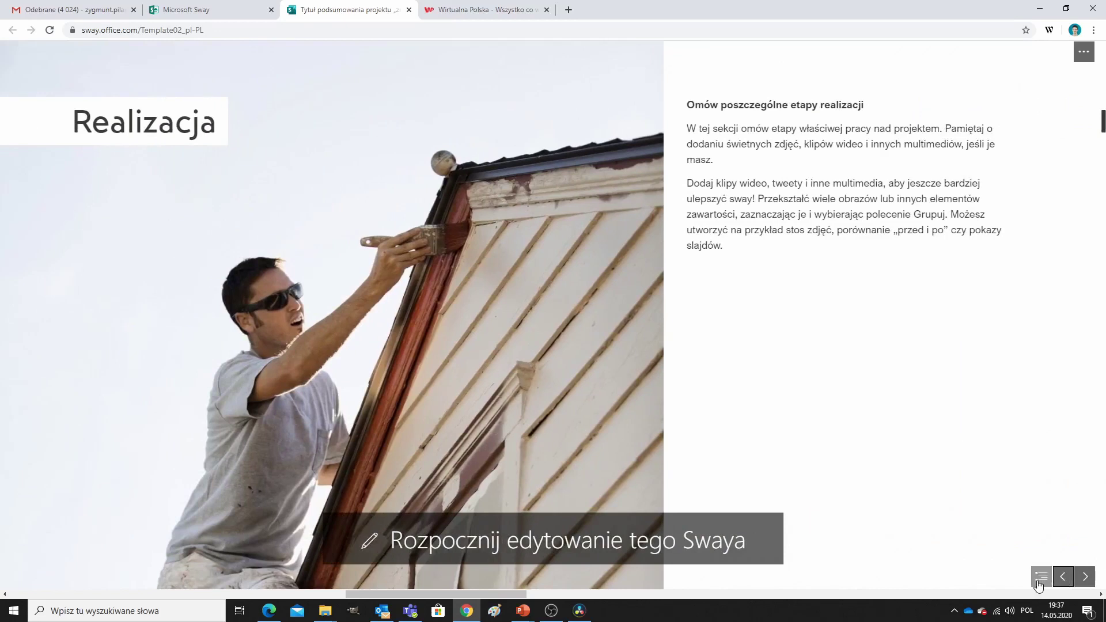
- Jump to the Krok 2 section from the section overview and shift its before-and-after comparison slider
{"action": "left_click", "coordinate": [1040, 579]}
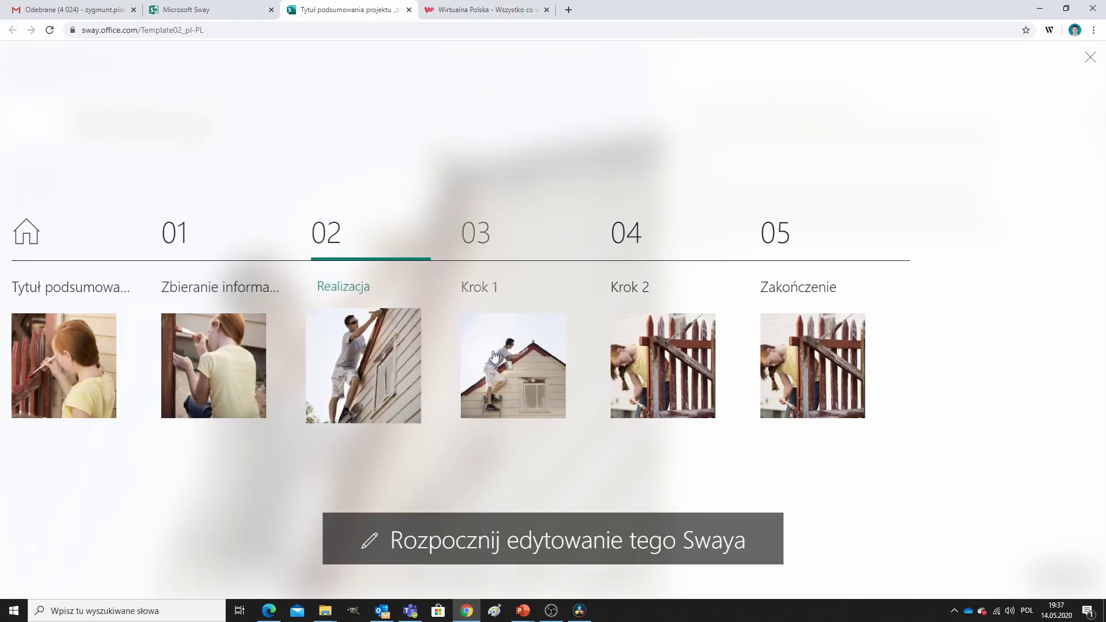
{"action": "left_click", "coordinate": [638, 375]}
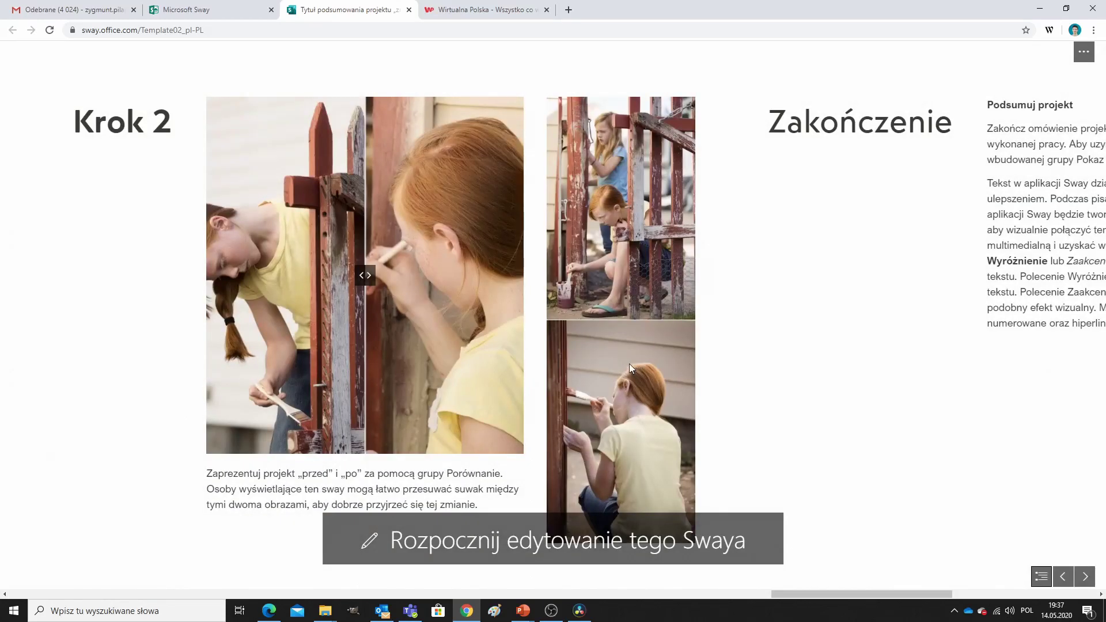
{"action": "mouse_move", "coordinate": [370, 280]}
{"action": "left_mouse_down"}
{"action": "mouse_move", "coordinate": [257, 262]}
{"action": "mouse_move", "coordinate": [251, 270]}
{"action": "mouse_move", "coordinate": [490, 276]}
{"action": "mouse_move", "coordinate": [430, 290]}
{"action": "mouse_move", "coordinate": [372, 282]}
{"action": "left_mouse_up"}
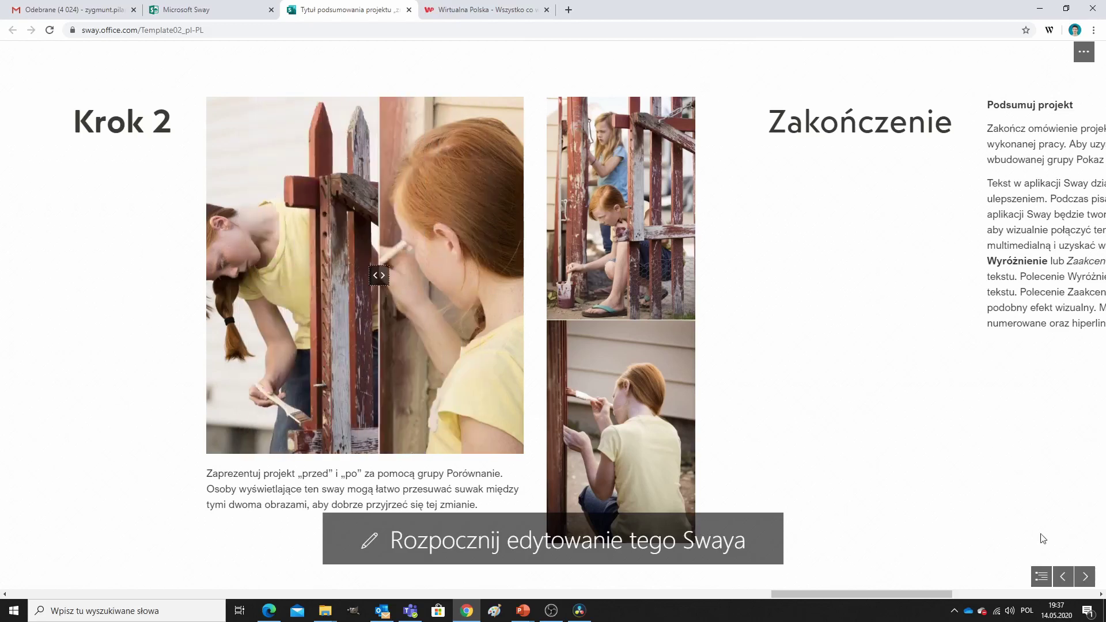
- Go to the Zakończenie section and flip through the photos in its picture stack
{"action": "left_click", "coordinate": [1086, 577]}
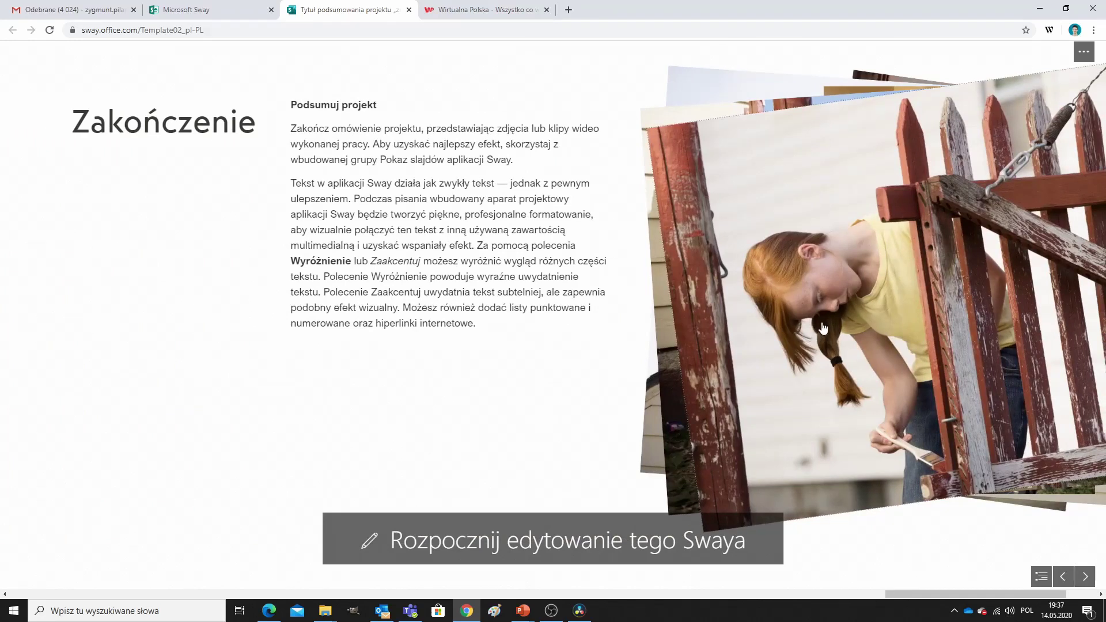
{"action": "left_click", "coordinate": [822, 330]}
{"action": "left_click", "coordinate": [822, 332]}
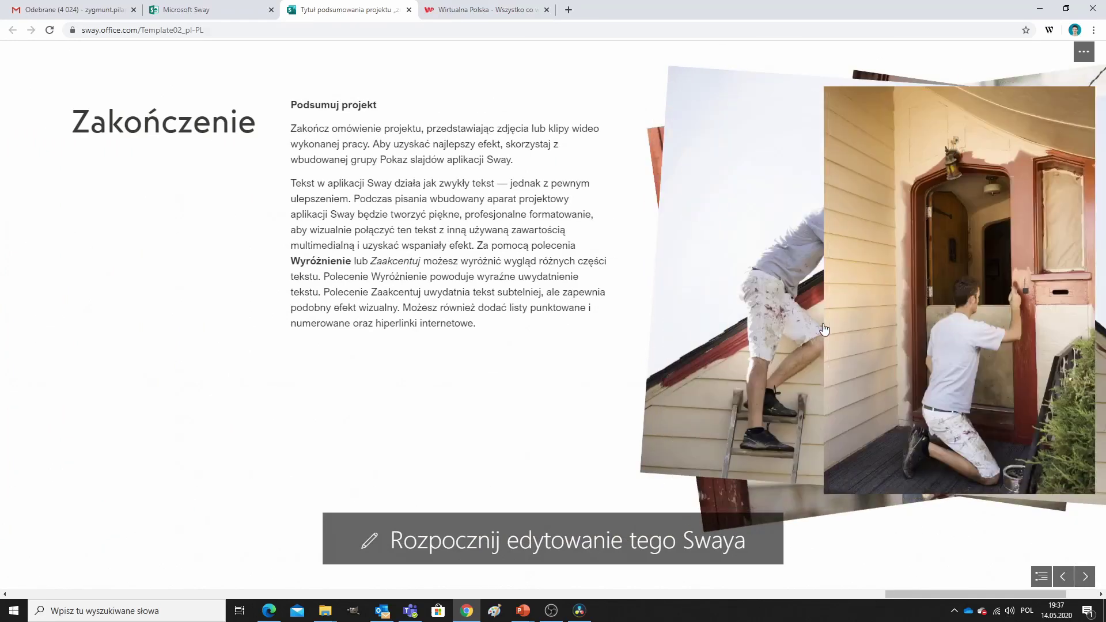
{"action": "left_click", "coordinate": [871, 354]}
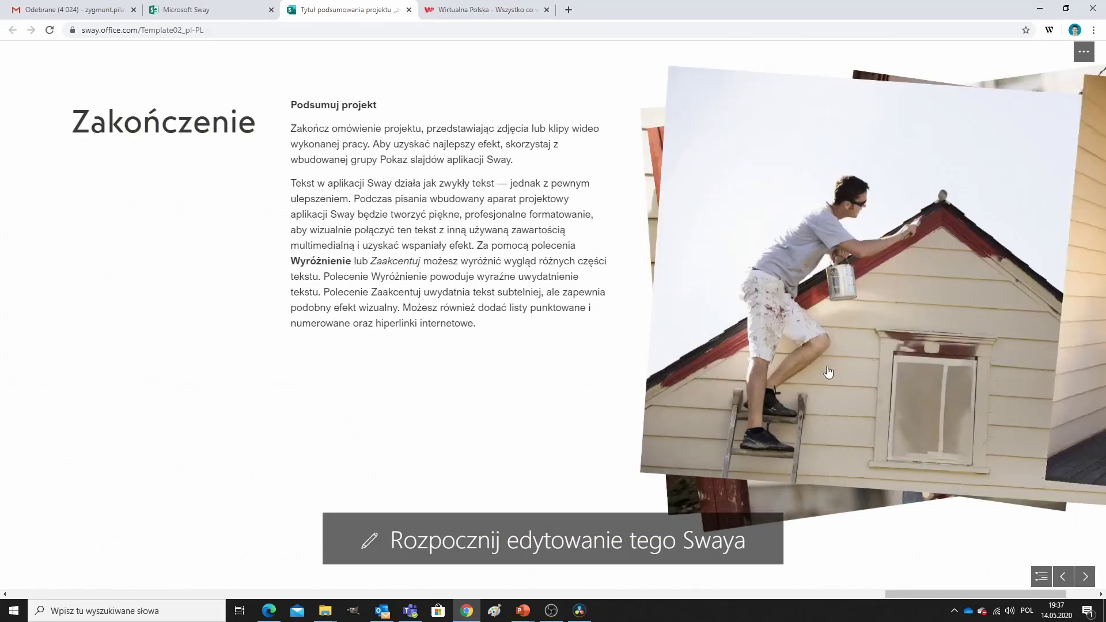
- Start editing the template as a new Sway and look through its storyline cards
{"action": "left_click", "coordinate": [573, 541]}
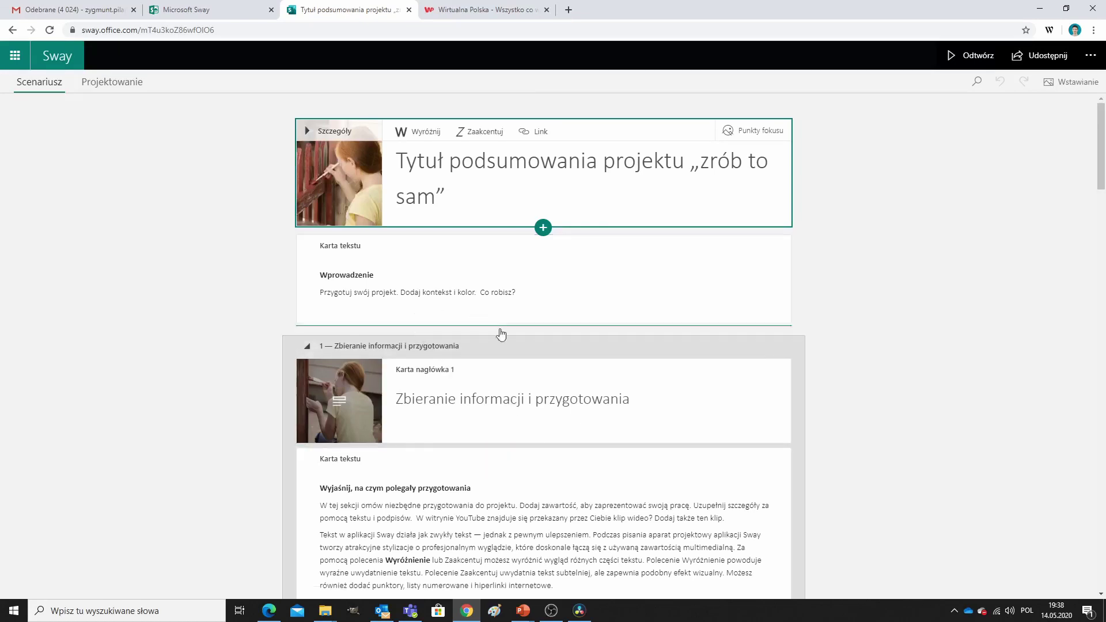
{"action": "scroll", "coordinate": [556, 346], "scroll_direction": "down", "scroll_amount": 8}
{"action": "scroll", "coordinate": [553, 356], "scroll_direction": "down", "scroll_amount": 9}
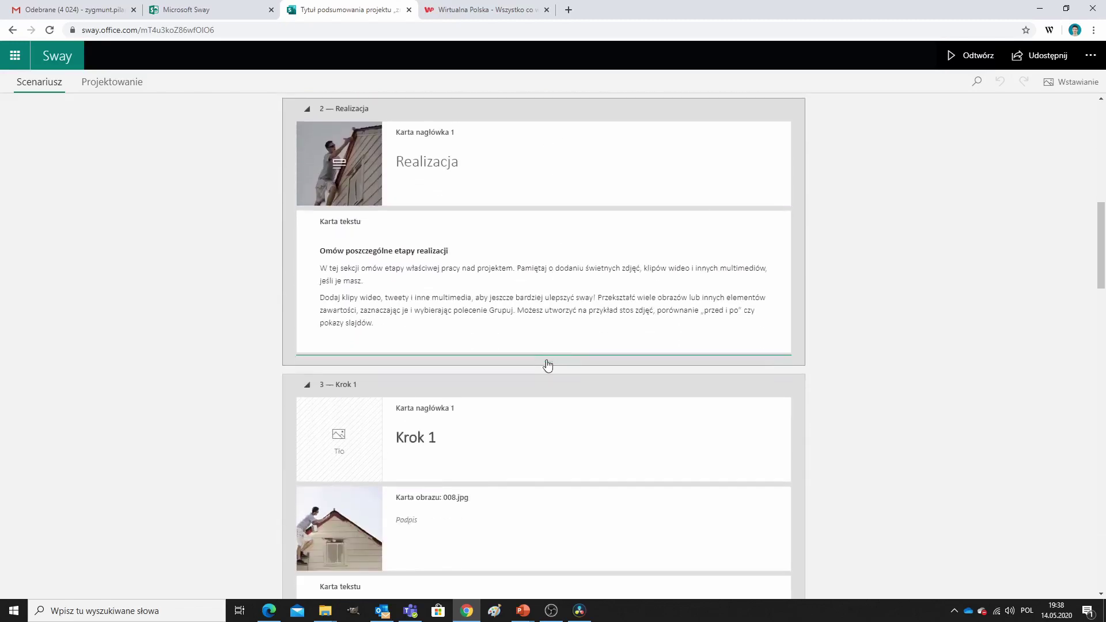
{"action": "scroll", "coordinate": [546, 363], "scroll_direction": "up", "scroll_amount": 8}
{"action": "scroll", "coordinate": [544, 363], "scroll_direction": "up", "scroll_amount": 8}
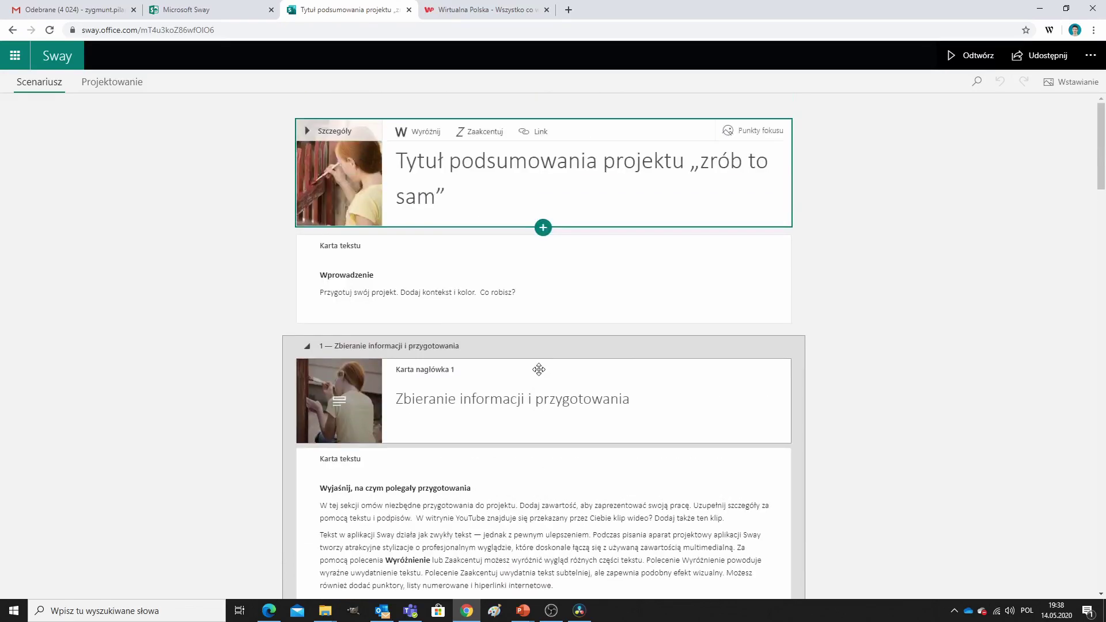
{"action": "scroll", "coordinate": [538, 372], "scroll_direction": "down", "scroll_amount": 1}
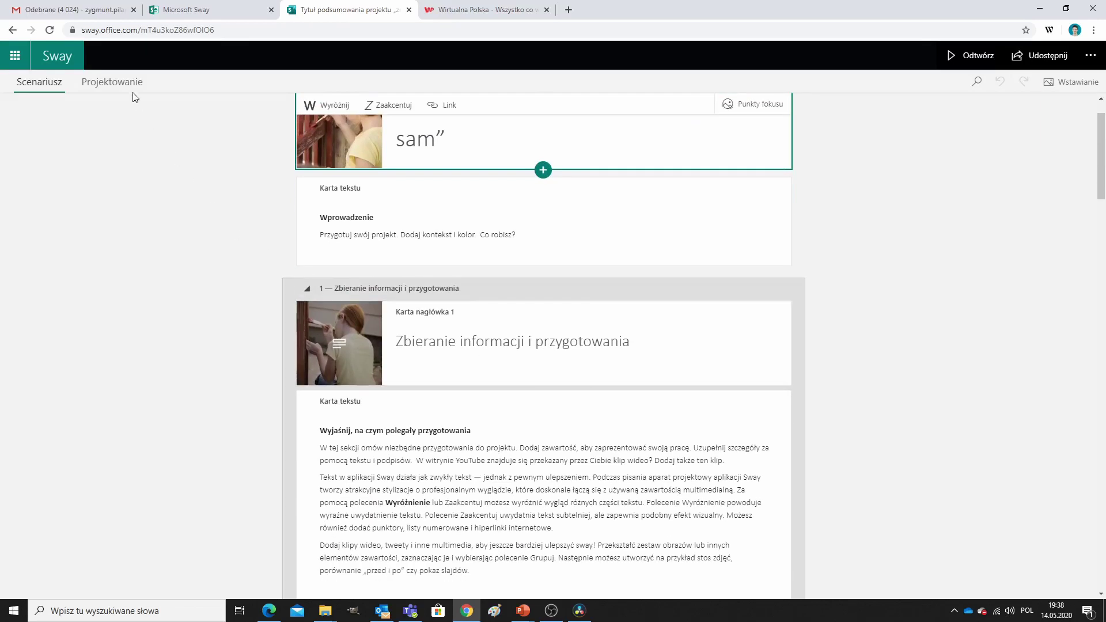
- Show the design view of the Sway and browse the available styles and layouts
{"action": "left_click", "coordinate": [132, 83]}
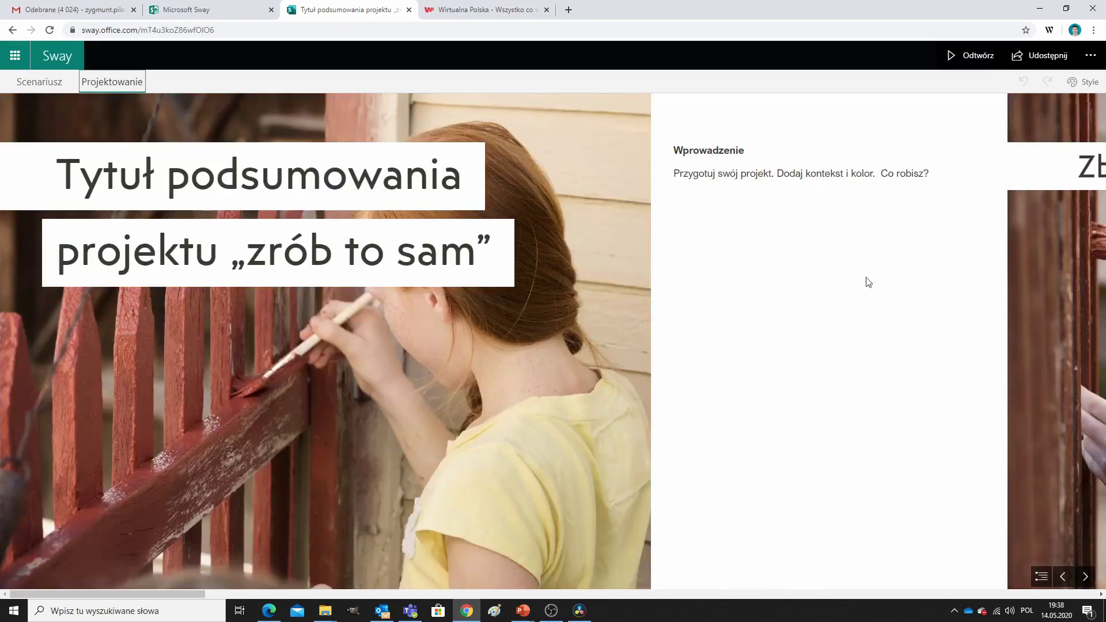
{"action": "left_click", "coordinate": [1084, 82]}
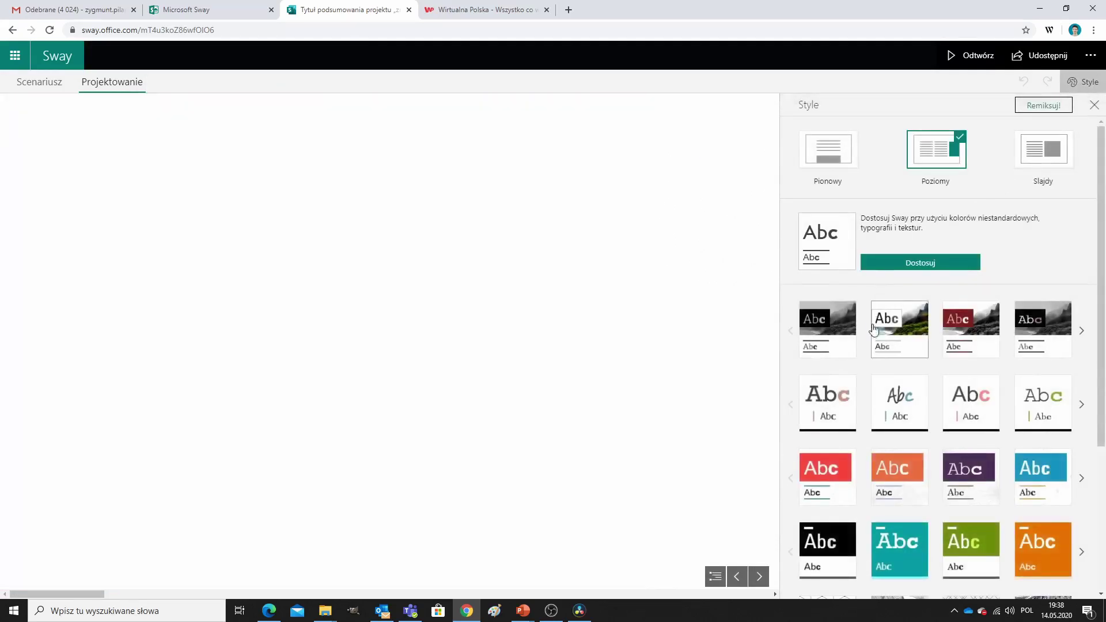
{"action": "scroll", "coordinate": [957, 362], "scroll_direction": "down", "scroll_amount": 1}
{"action": "scroll", "coordinate": [957, 362], "scroll_direction": "down", "scroll_amount": 2}
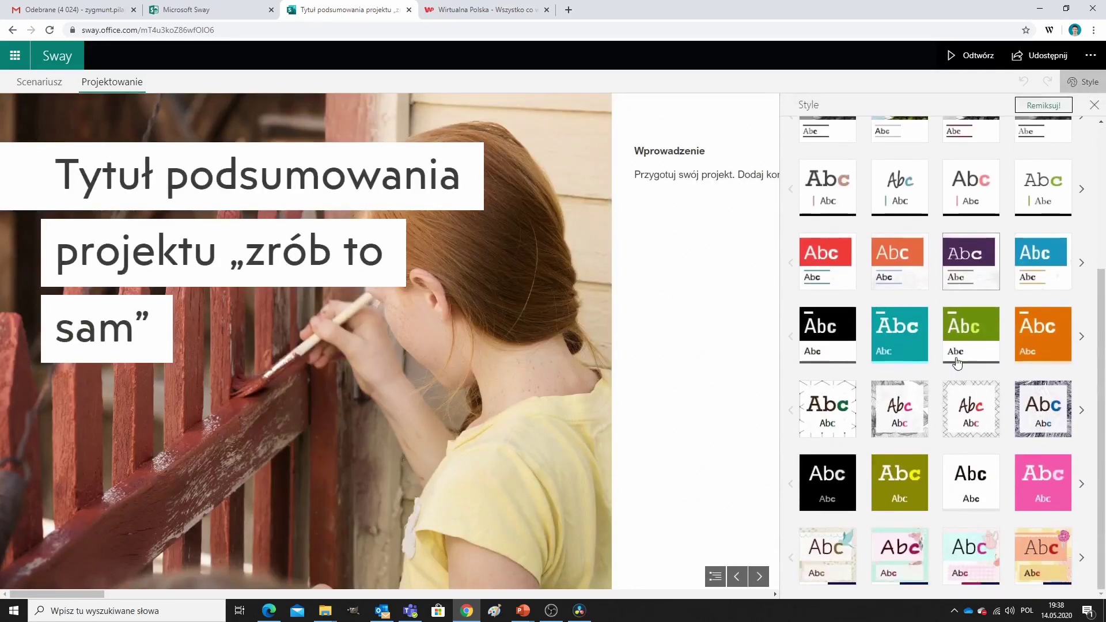
{"action": "left_click", "coordinate": [758, 577]}
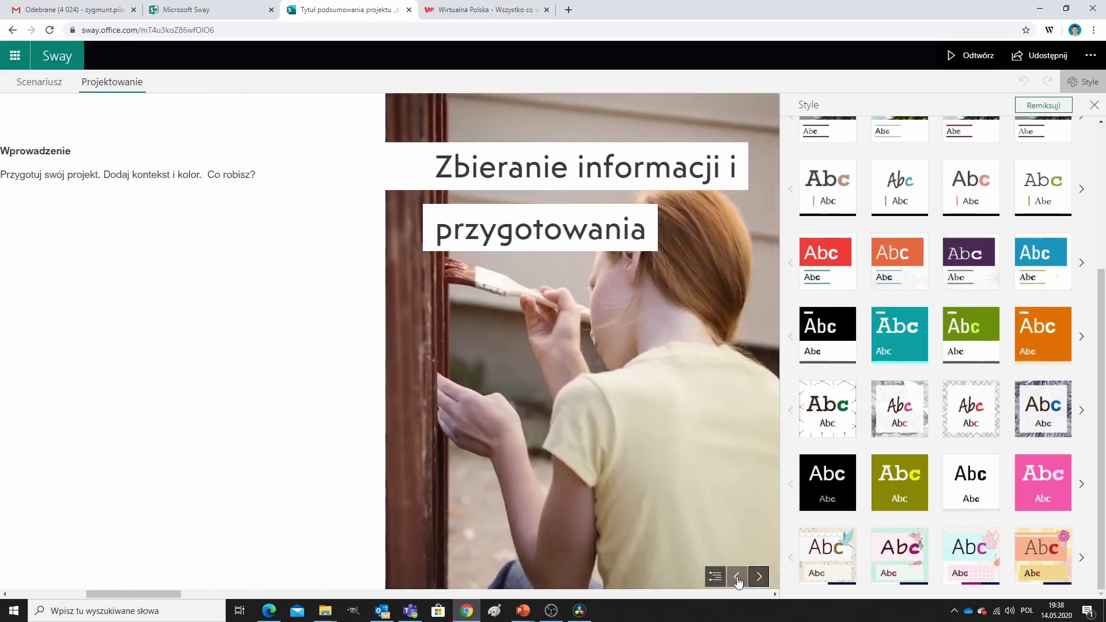
{"action": "left_click", "coordinate": [737, 577]}
{"action": "scroll", "coordinate": [971, 265], "scroll_direction": "up", "scroll_amount": 2}
{"action": "scroll", "coordinate": [971, 265], "scroll_direction": "up", "scroll_amount": 2}
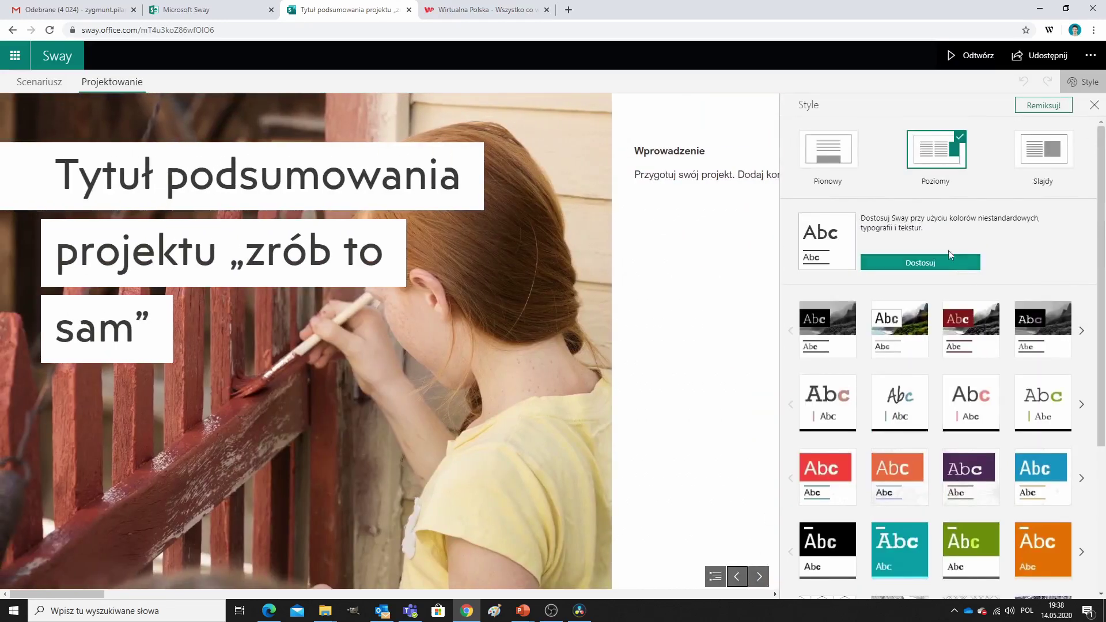
- Try the Pionowy layout and return to Poziomy, looking through the Sway in each layout
{"action": "left_click", "coordinate": [818, 150]}
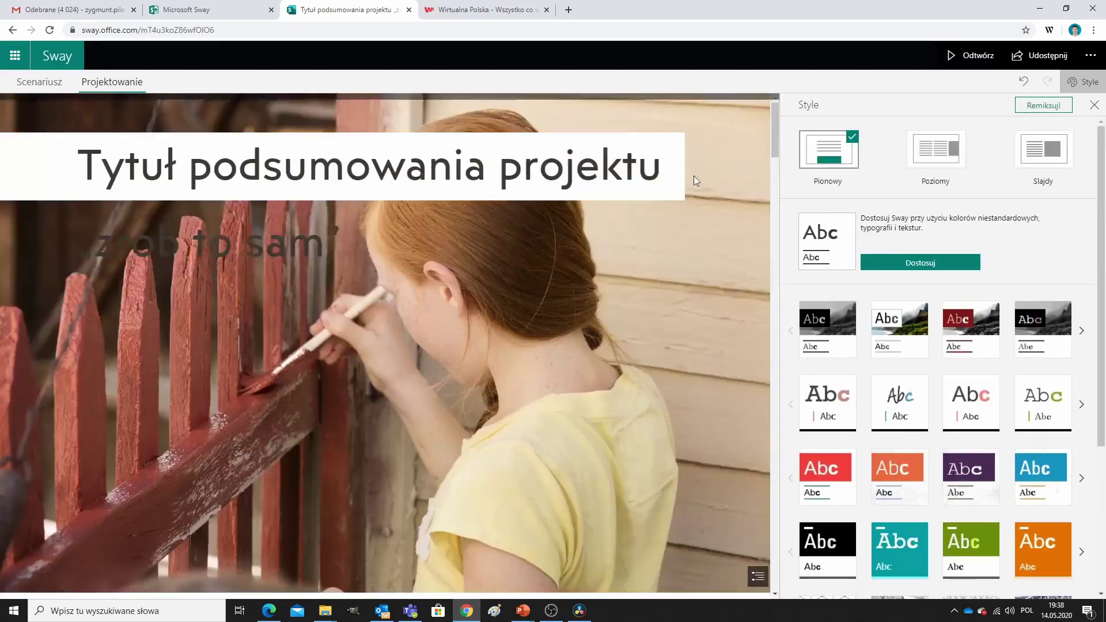
{"action": "scroll", "coordinate": [599, 362], "scroll_direction": "down", "scroll_amount": 5}
{"action": "scroll", "coordinate": [592, 303], "scroll_direction": "down", "scroll_amount": 15}
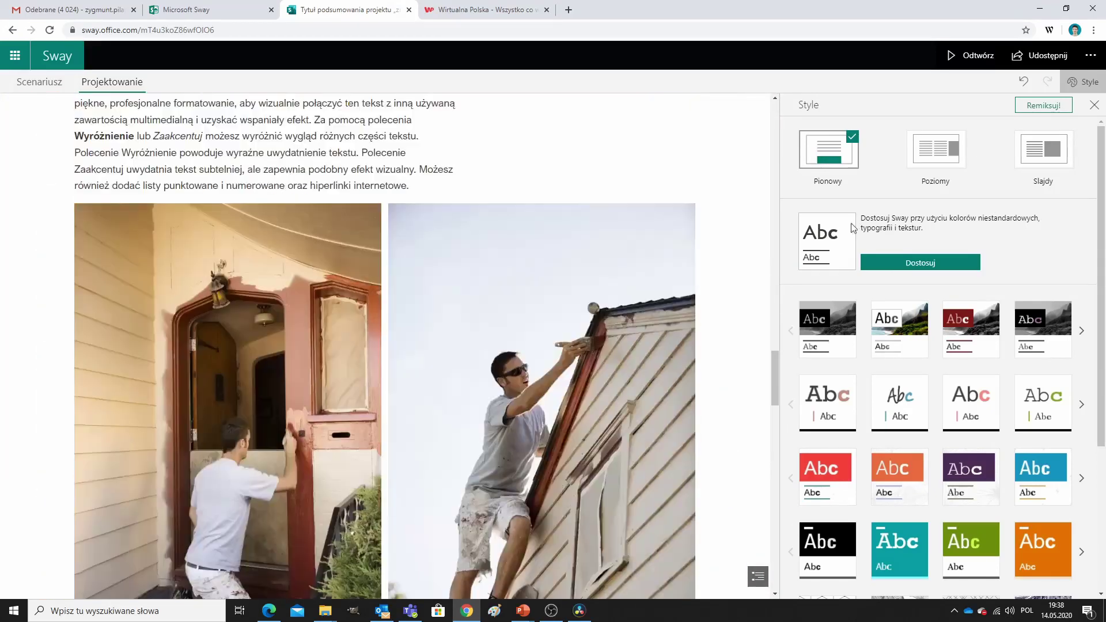
{"action": "left_click", "coordinate": [926, 162]}
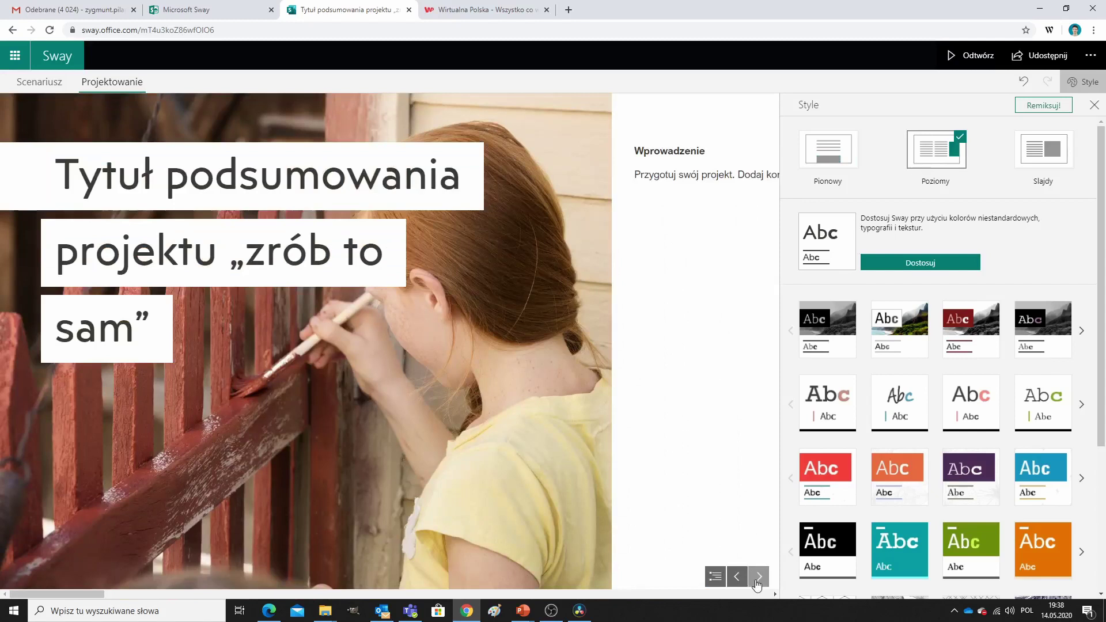
{"action": "left_click", "coordinate": [758, 576]}
{"action": "left_click", "coordinate": [759, 577]}
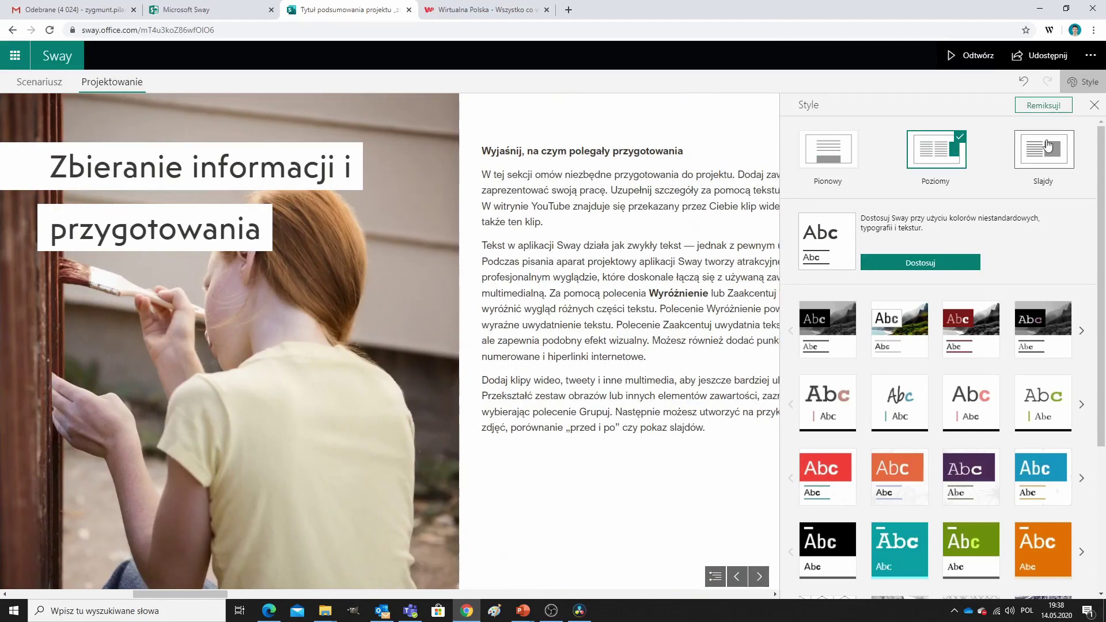
- Set the Sway's layout to Slajdy and step through its slides
{"action": "left_click", "coordinate": [1043, 147]}
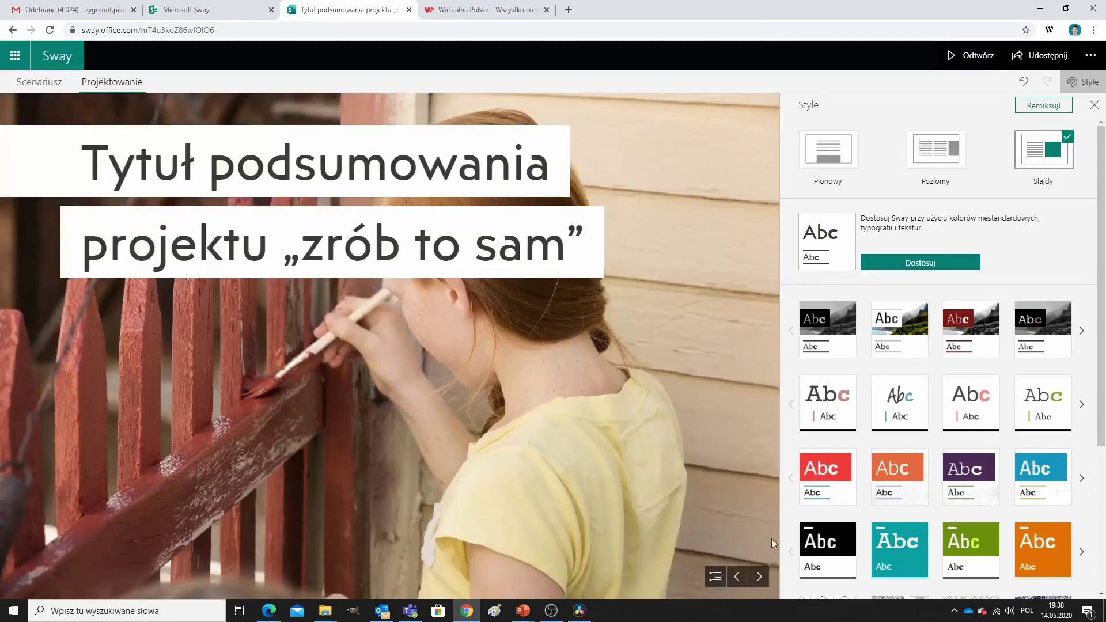
{"action": "left_click", "coordinate": [758, 576]}
{"action": "left_click", "coordinate": [737, 576]}
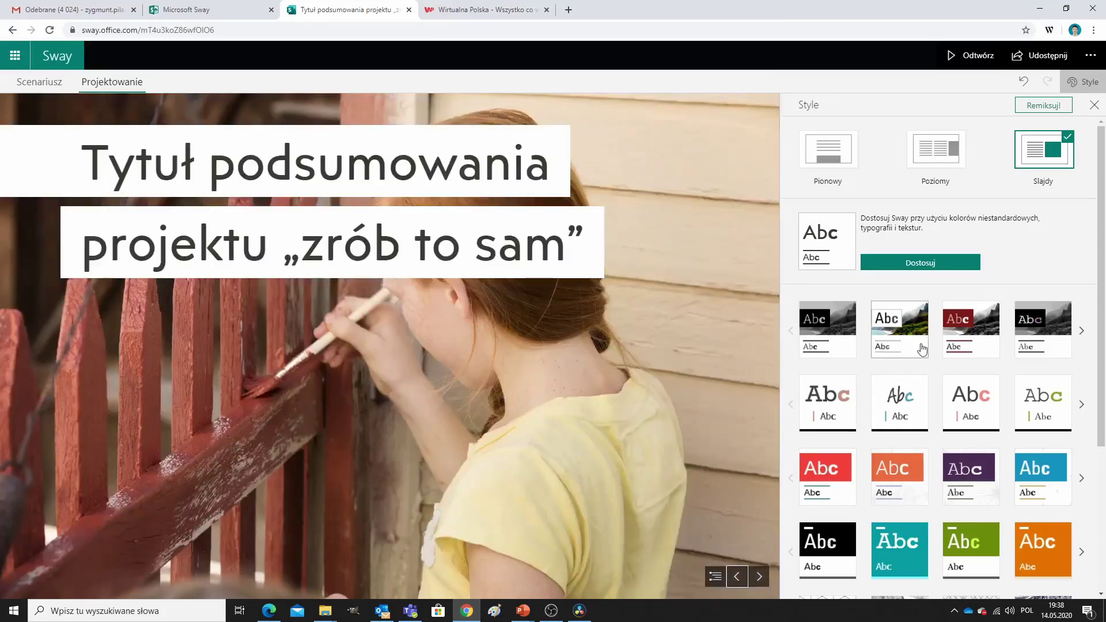
- Apply the orange style to the Sway and customize it with the solid orange colour palette
{"action": "scroll", "coordinate": [969, 429], "scroll_direction": "down", "scroll_amount": 3}
{"action": "left_click", "coordinate": [968, 372]}
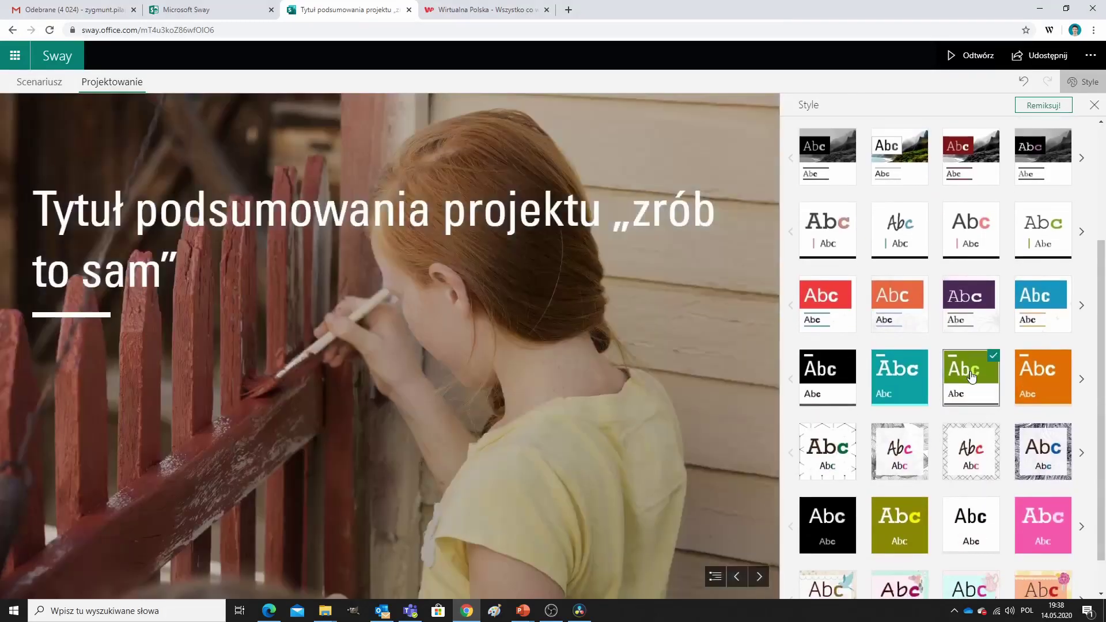
{"action": "left_click", "coordinate": [1029, 387]}
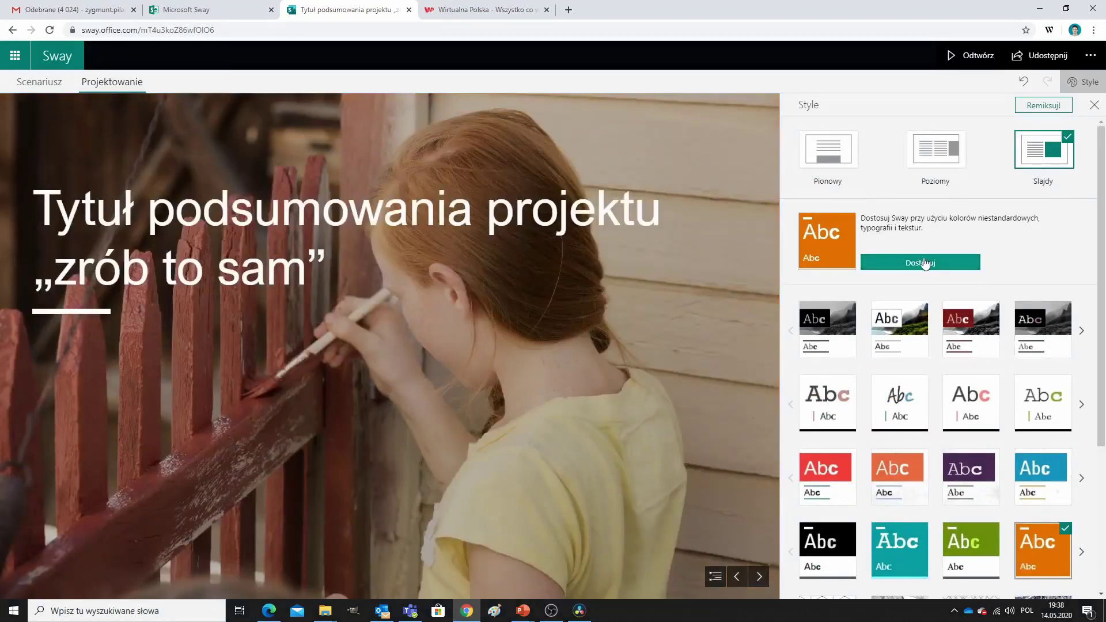
{"action": "left_click", "coordinate": [924, 263]}
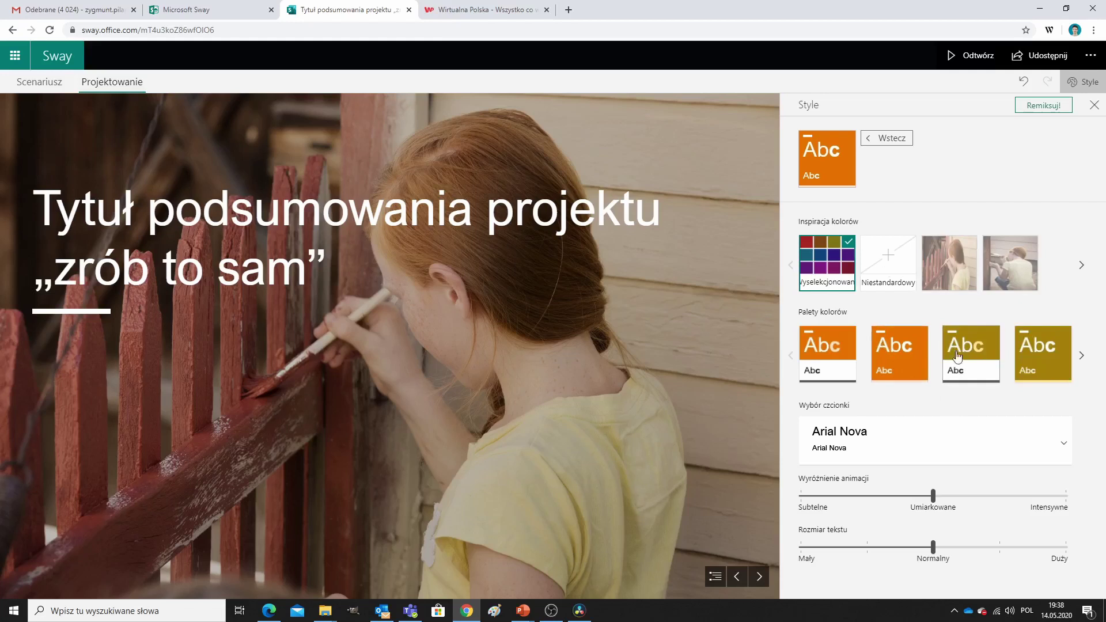
{"action": "left_click", "coordinate": [919, 361]}
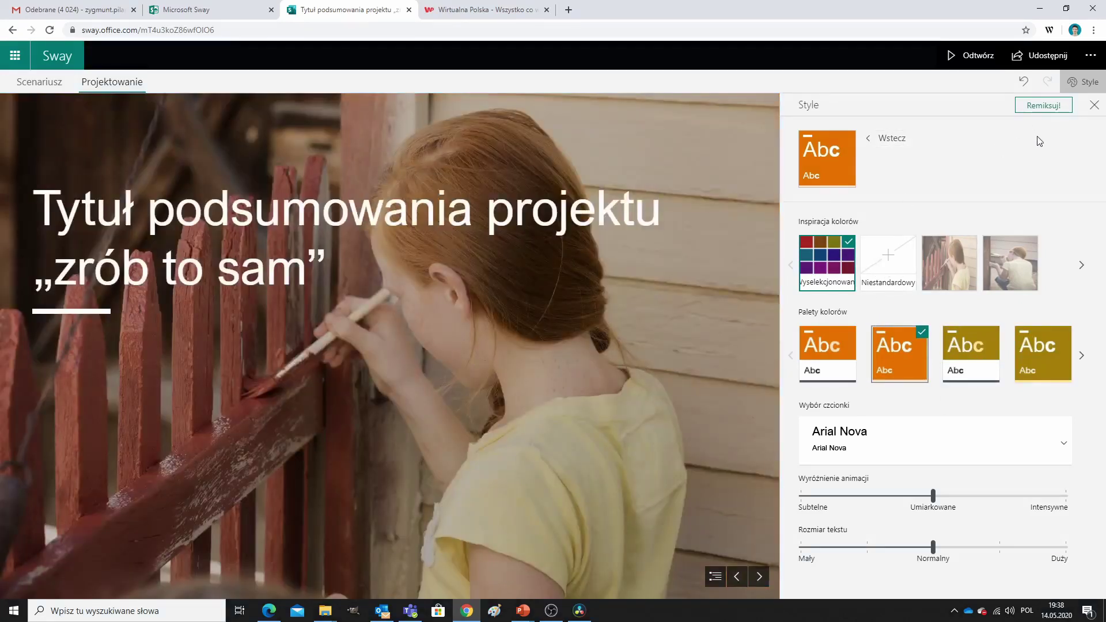
- Create a blank Sway titled "Szkoła Podstawowa nr 35 z Oddziałami Sportowymi w Gdańsku" and expand its title card's details
{"action": "left_click", "coordinate": [64, 59]}
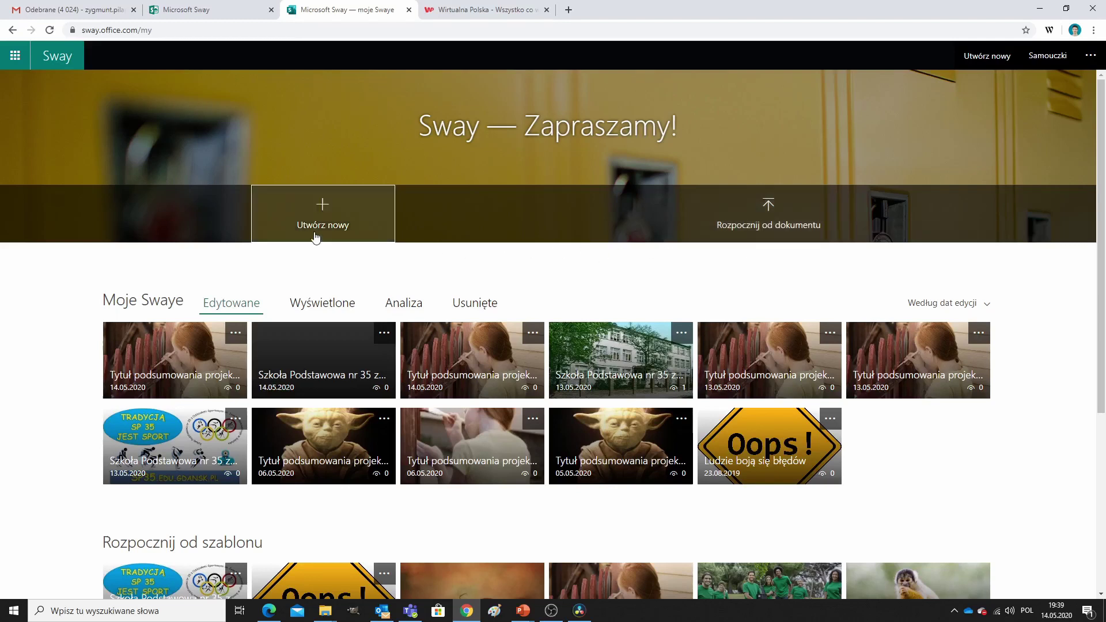
{"action": "left_click", "coordinate": [334, 211]}
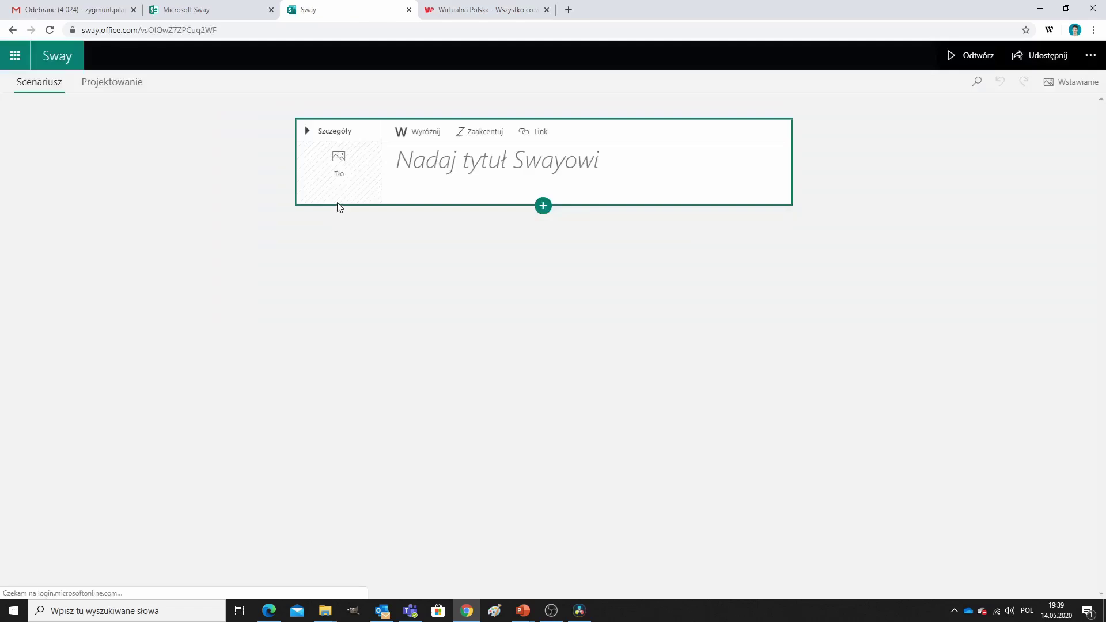
{"action": "left_click", "coordinate": [471, 163]}
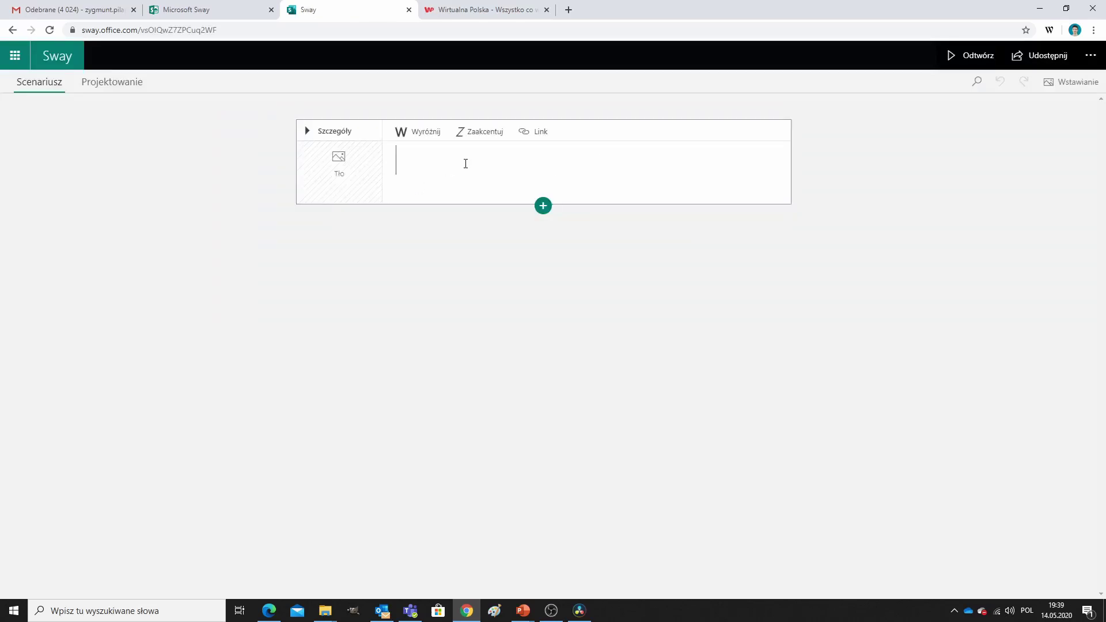
{"action": "type", "text": "Szkoła Podstawowa nr 35 z Oddziałami Sportowymi w Gdańsku"}
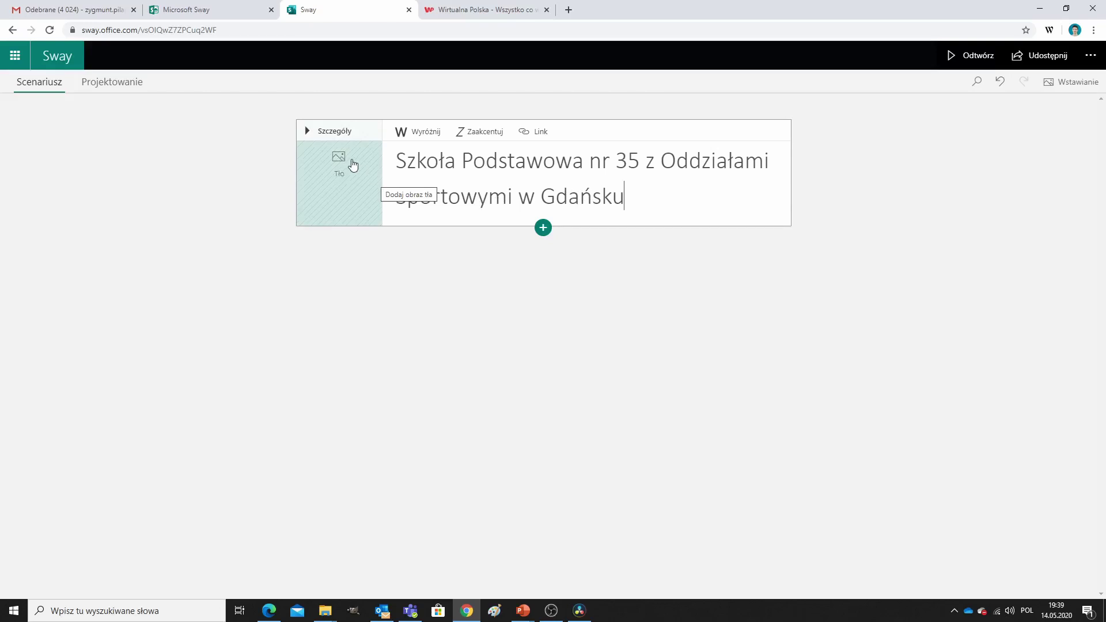
{"action": "left_click", "coordinate": [340, 133]}
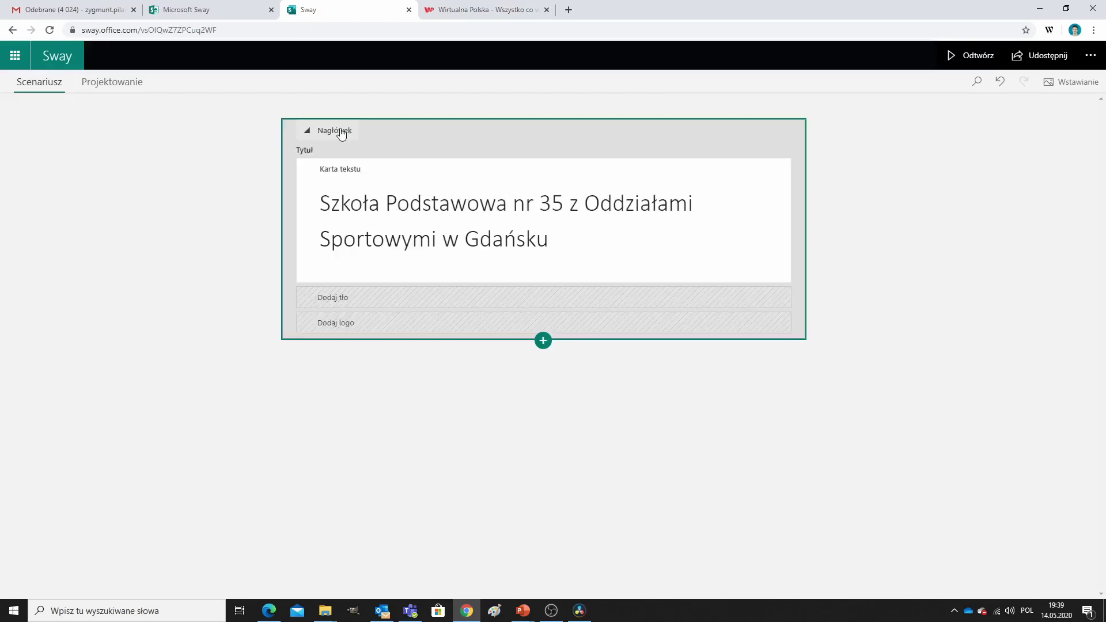
- Open the title card's background and search for images with "Oddziałami Sportowymi w Gdańsku", then narrow the query to "Szkoła Podstawowa nr 35 Gdańsku"
{"action": "left_click", "coordinate": [370, 300]}
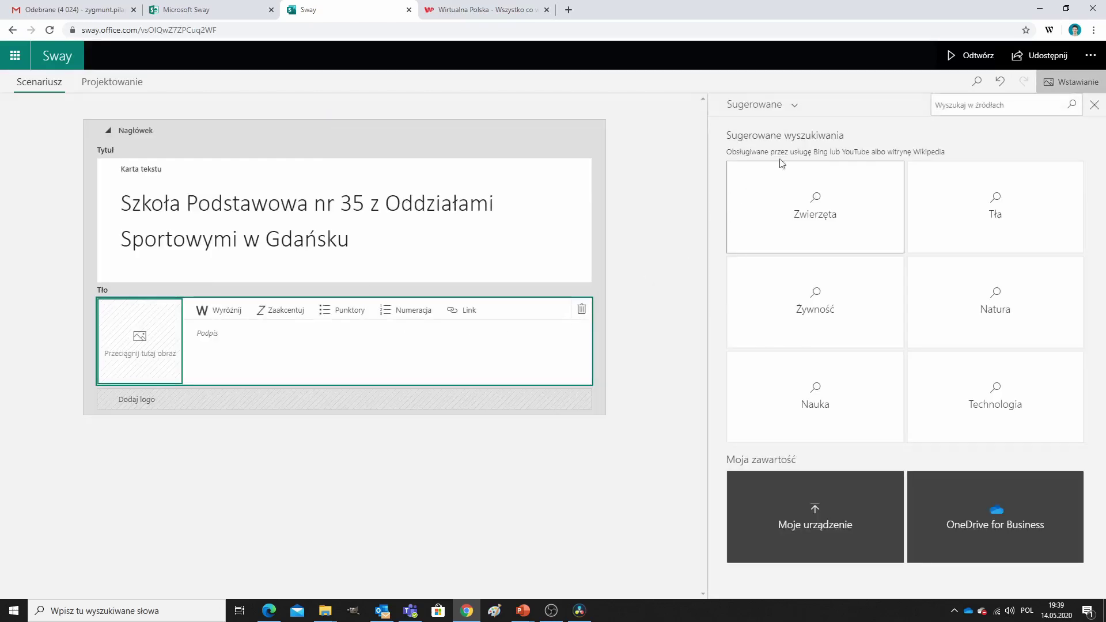
{"action": "left_click", "coordinate": [987, 104]}
{"action": "left_click", "coordinate": [1005, 104]}
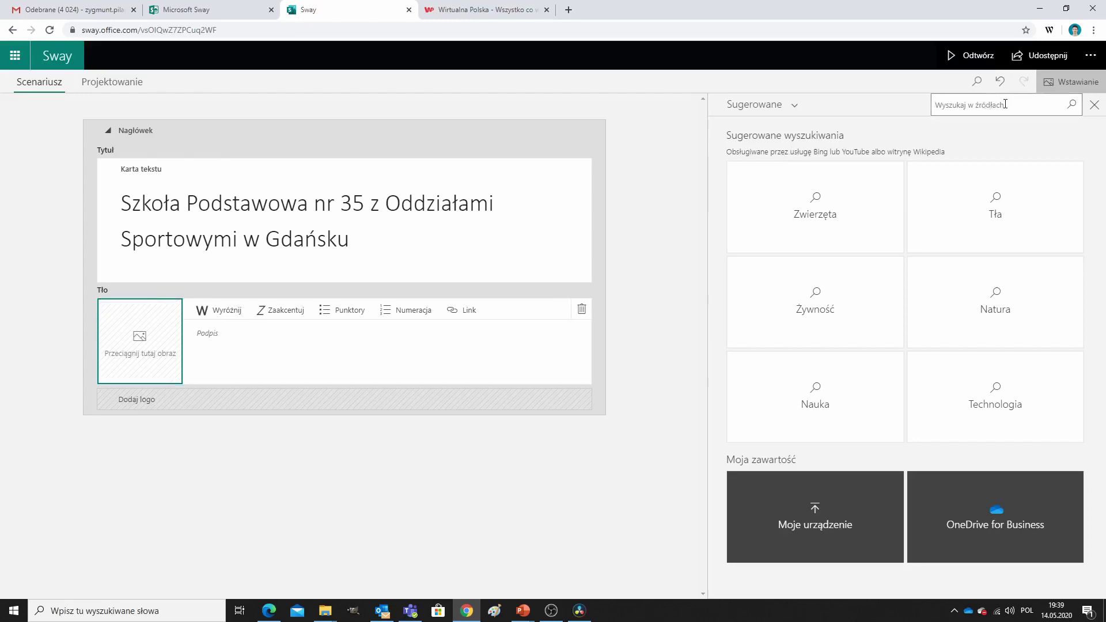
{"action": "type", "text": "Oddziałami Sportowymi w Gdańsku"}
{"action": "key", "text": "Return"}
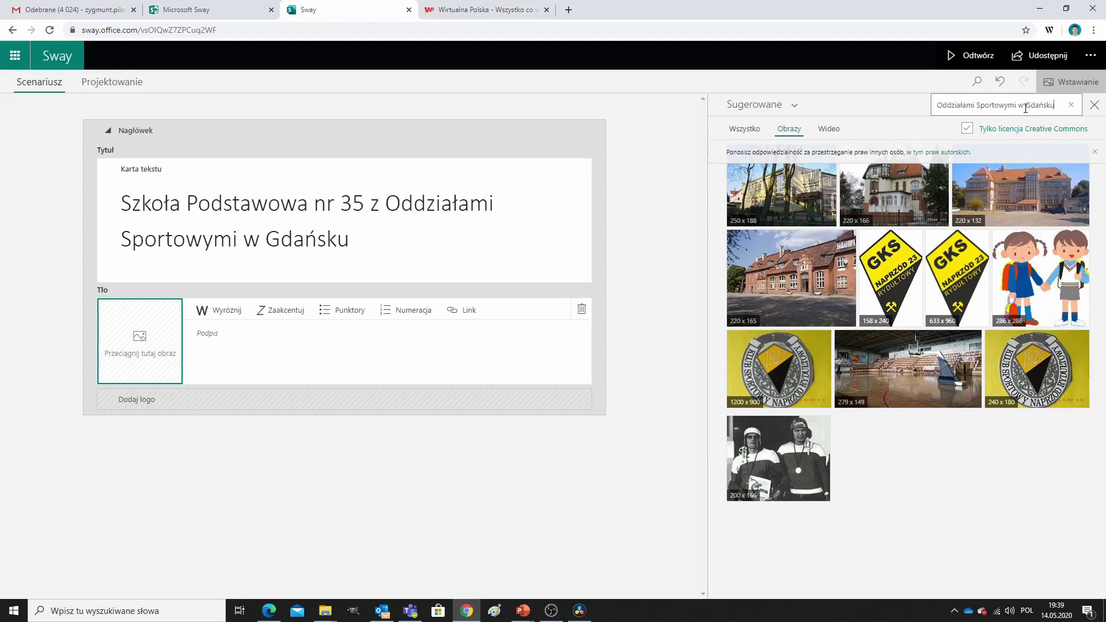
{"action": "mouse_move", "coordinate": [1025, 108]}
{"action": "left_mouse_down"}
{"action": "mouse_move", "coordinate": [936, 107]}
{"action": "mouse_move", "coordinate": [1032, 96]}
{"action": "left_mouse_up"}
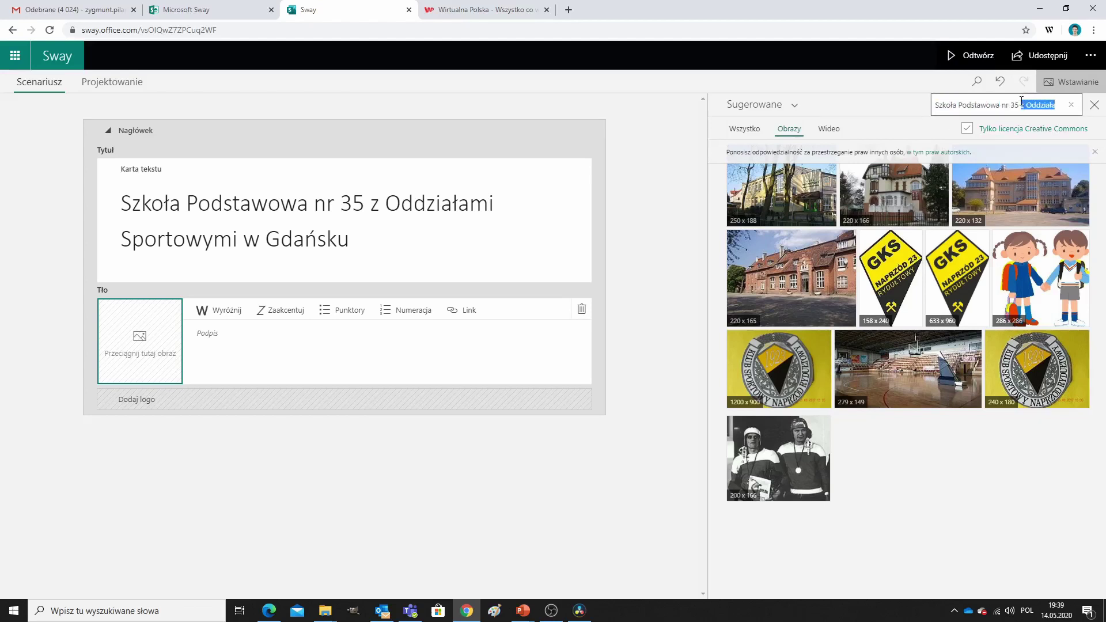
{"action": "key", "text": "BackSpace"}
{"action": "key", "text": "Return"}
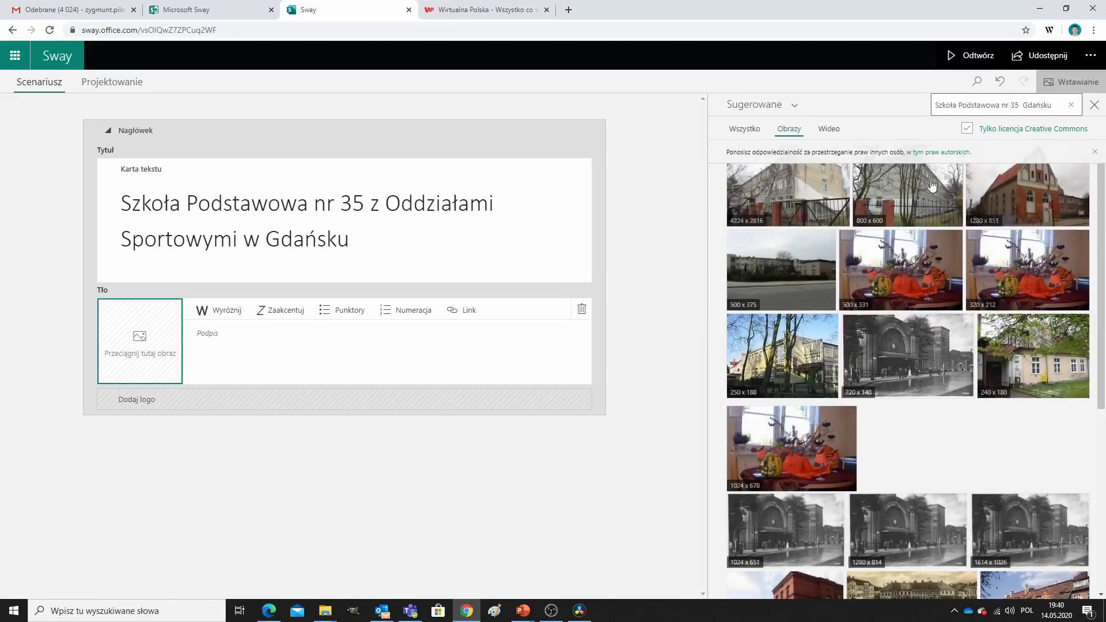
- Set the picture "DSCN1070 poprawki2" from the device's Łyżwiarstwo folder as the title card's background
{"action": "left_click", "coordinate": [769, 108]}
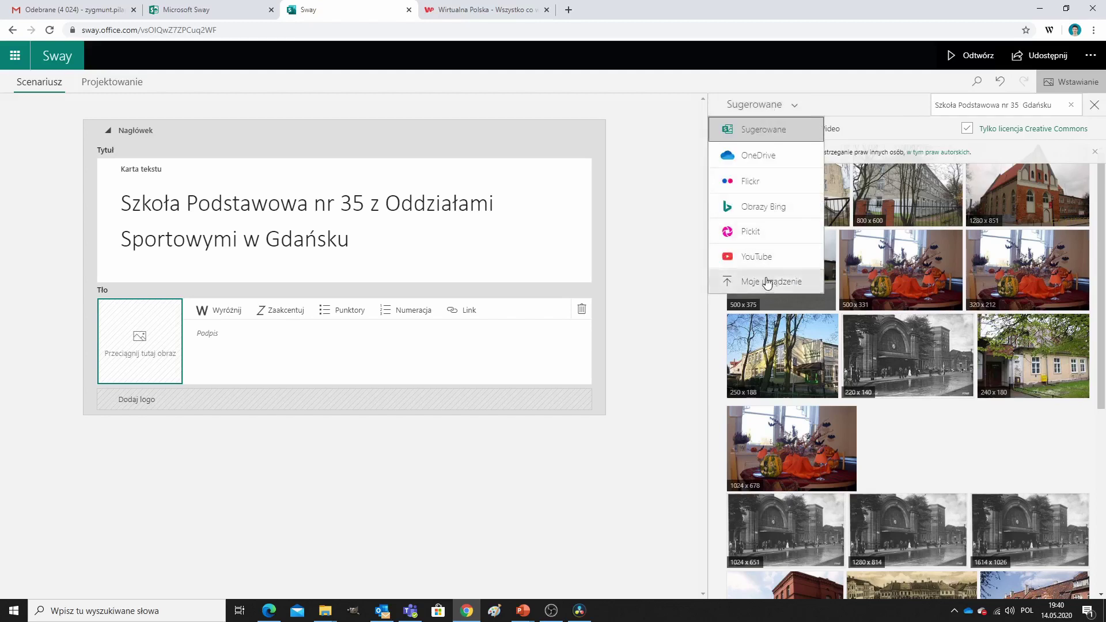
{"action": "left_click", "coordinate": [767, 283]}
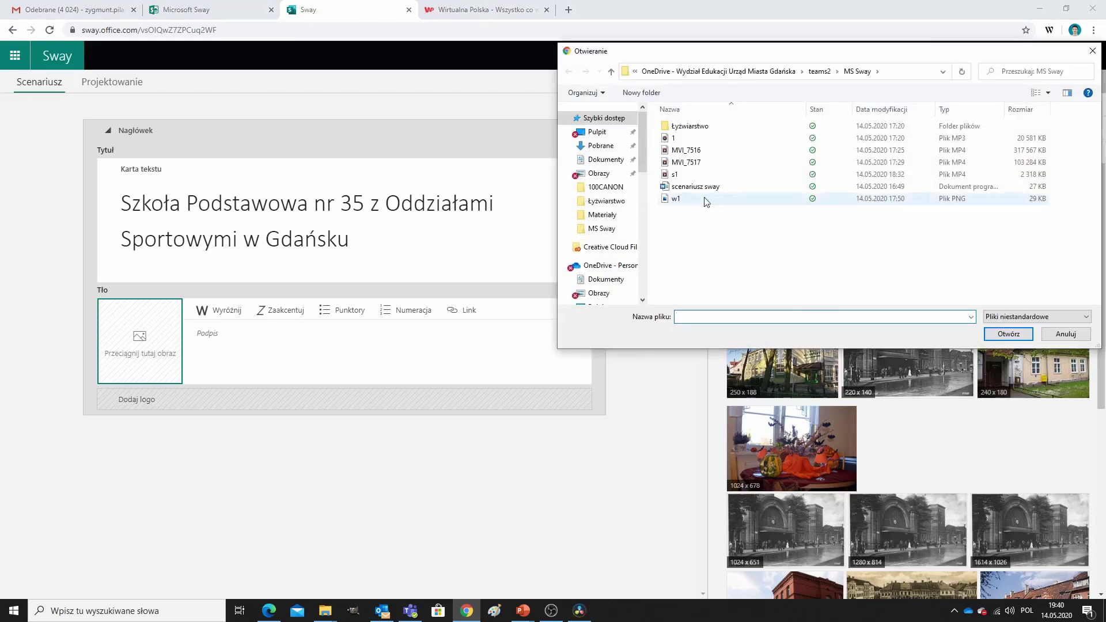
{"action": "double_click", "coordinate": [691, 126]}
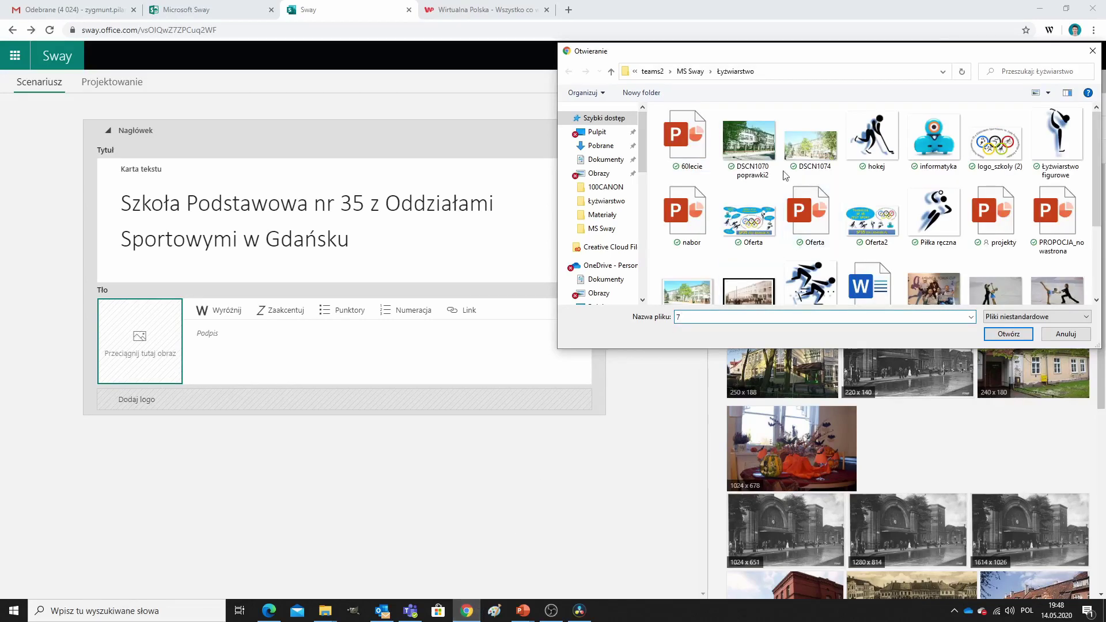
{"action": "left_click_drag", "start_coordinate": [749, 141], "coordinate": [164, 354]}
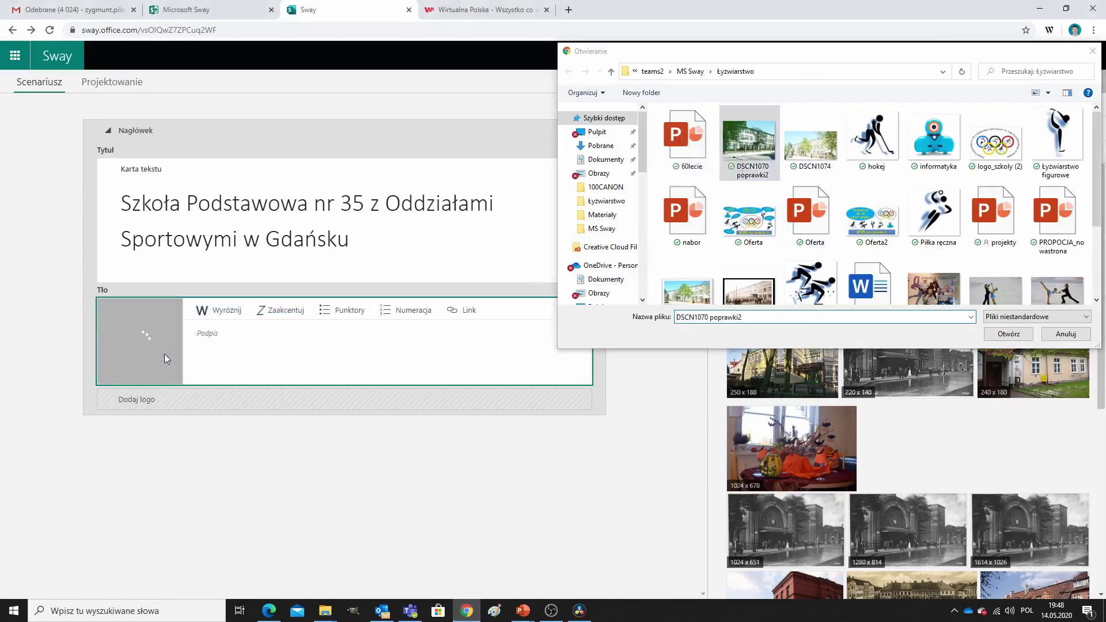
{"action": "left_click", "coordinate": [1077, 336]}
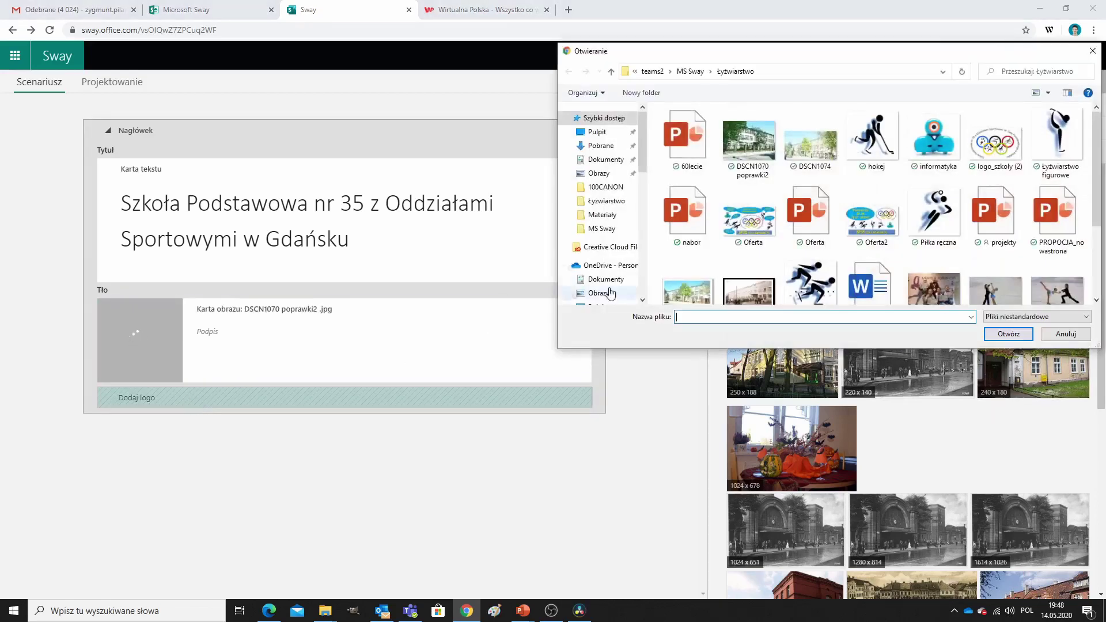
- Add the "logo_szkoly (2)" image from the Łyżwiarstwo folder as the title card's logo
{"action": "left_click", "coordinate": [1007, 151]}
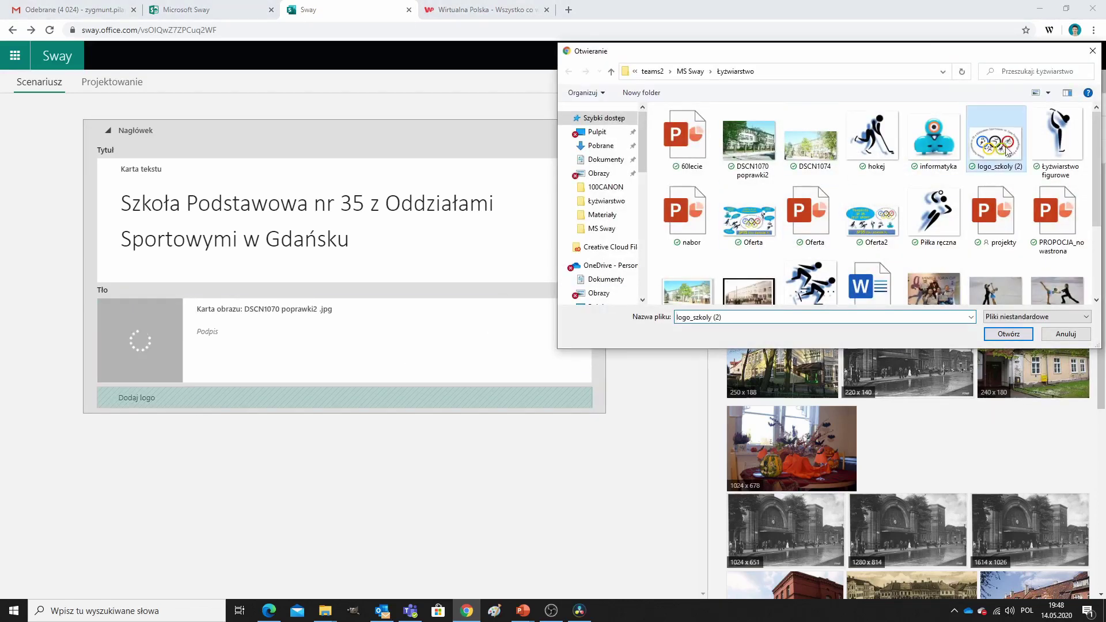
{"action": "left_click", "coordinate": [1010, 335]}
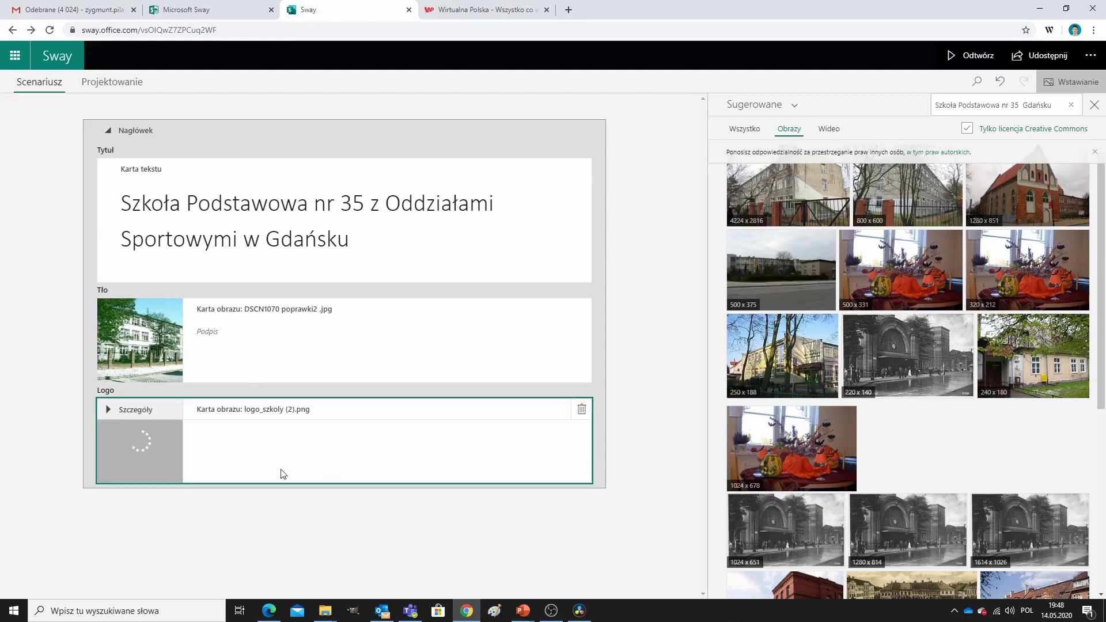
{"action": "left_click", "coordinate": [298, 518]}
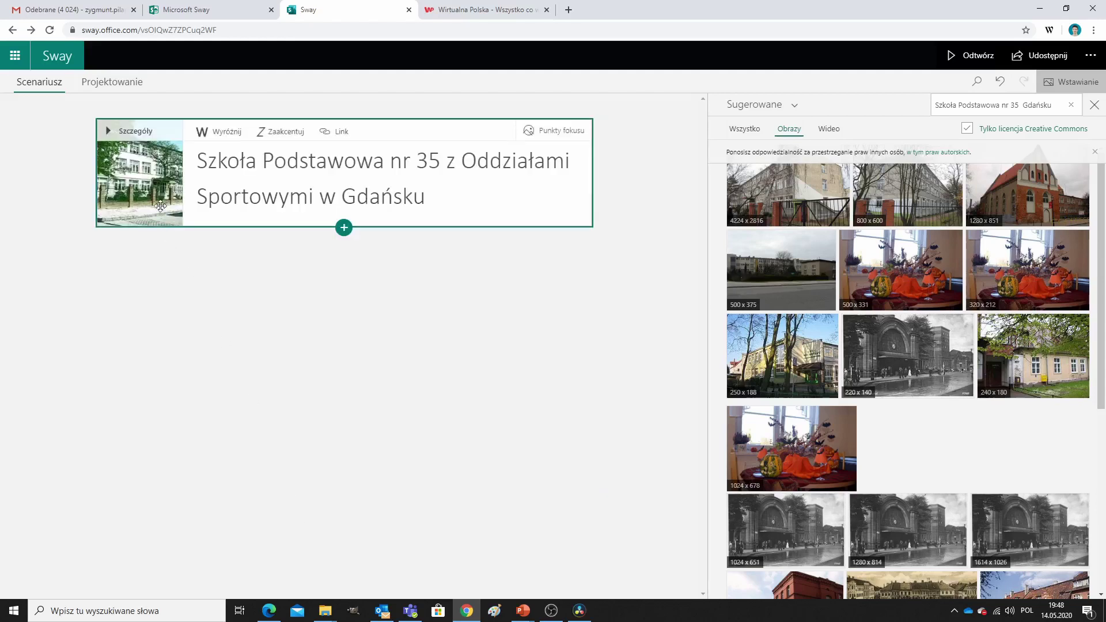
- Place three focus points on the title card's background photo and remove the two near the roof, keeping the one by the entrance
{"action": "left_click", "coordinate": [136, 132]}
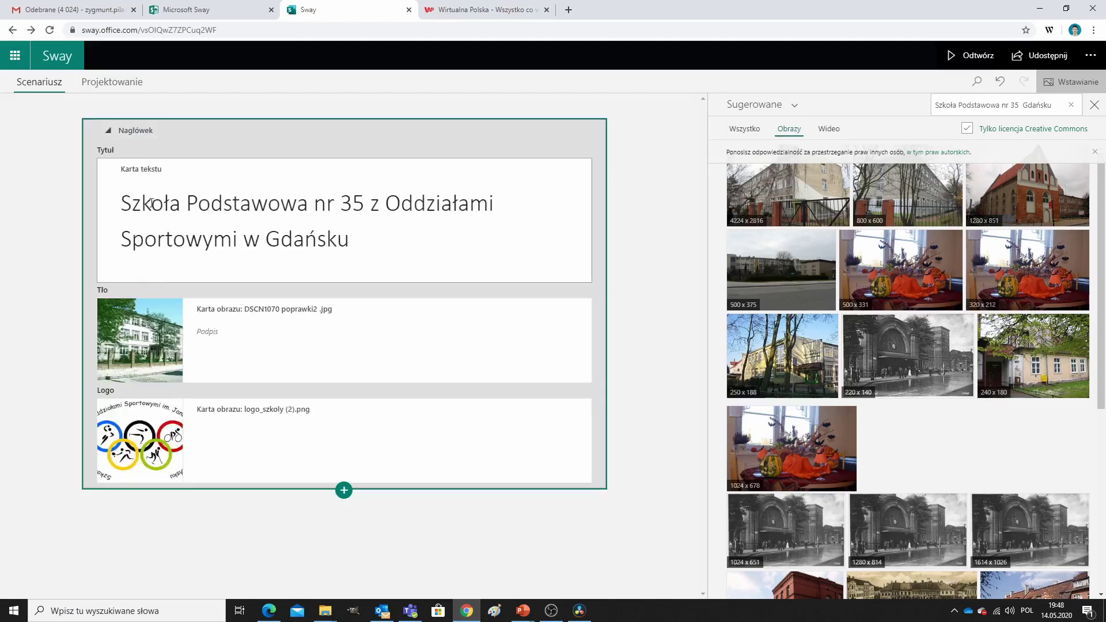
{"action": "left_click", "coordinate": [151, 342]}
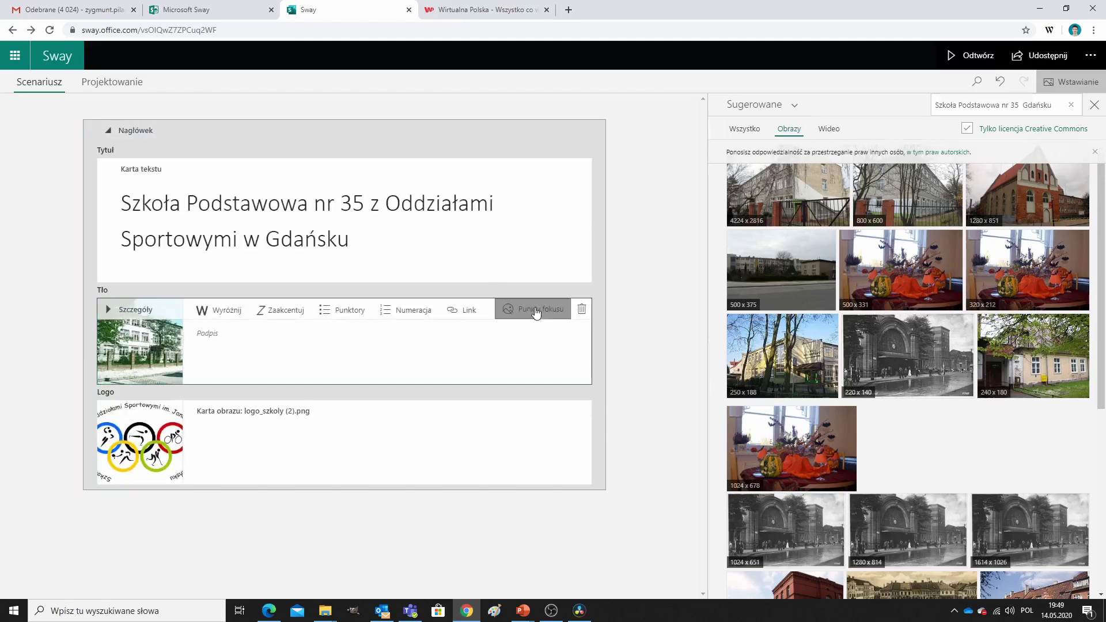
{"action": "left_click", "coordinate": [536, 311]}
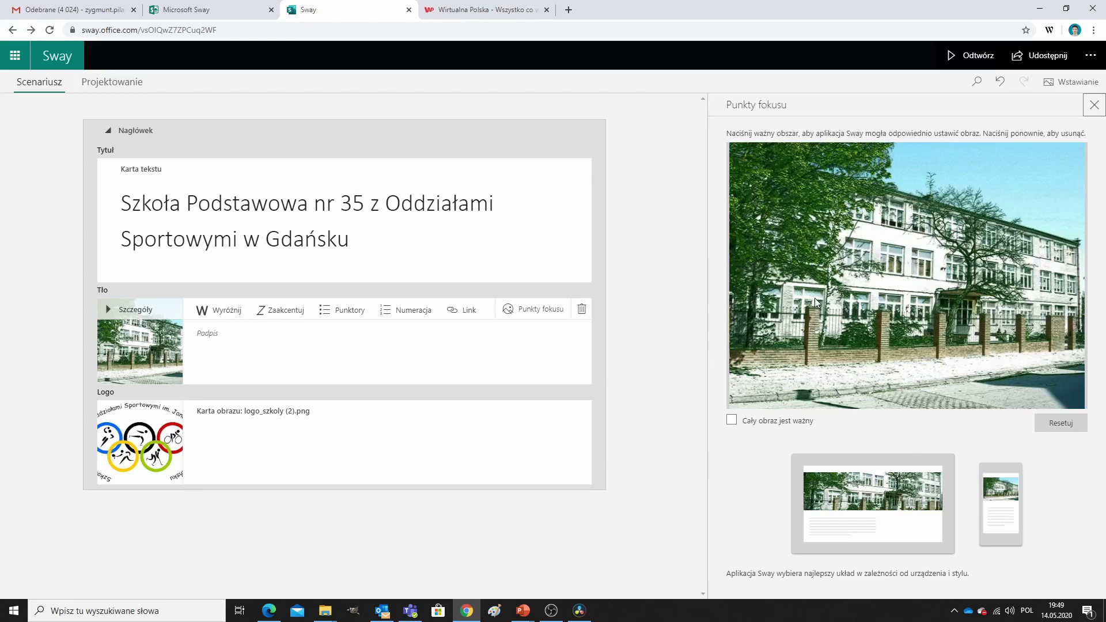
{"action": "left_click", "coordinate": [972, 284]}
{"action": "left_click", "coordinate": [925, 205]}
{"action": "left_click", "coordinate": [1009, 222]}
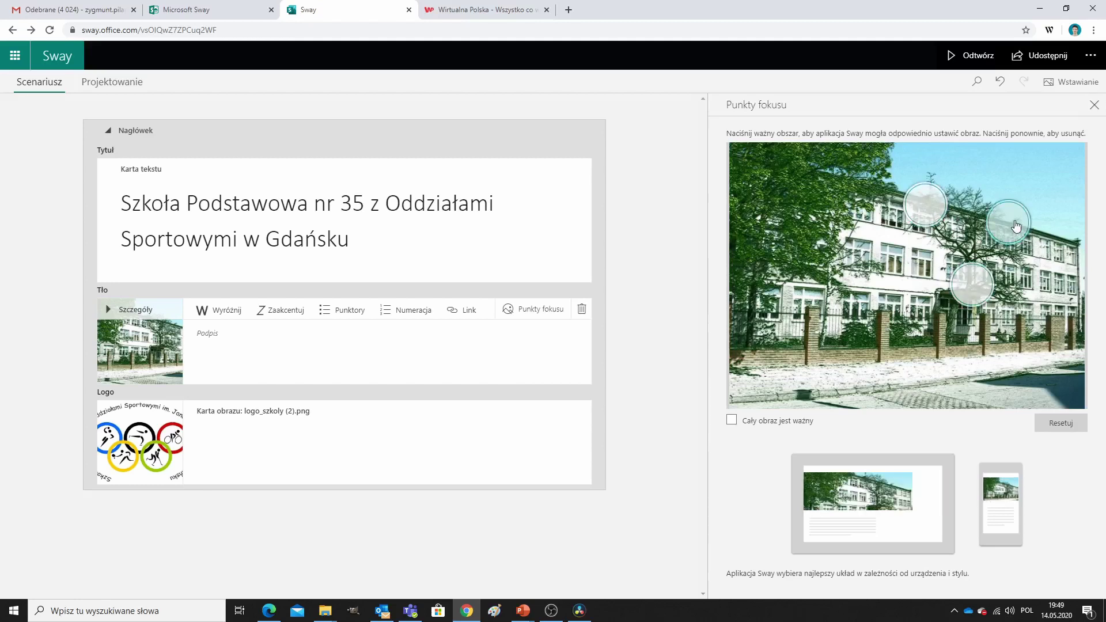
{"action": "left_click", "coordinate": [1018, 232]}
{"action": "left_click", "coordinate": [931, 206]}
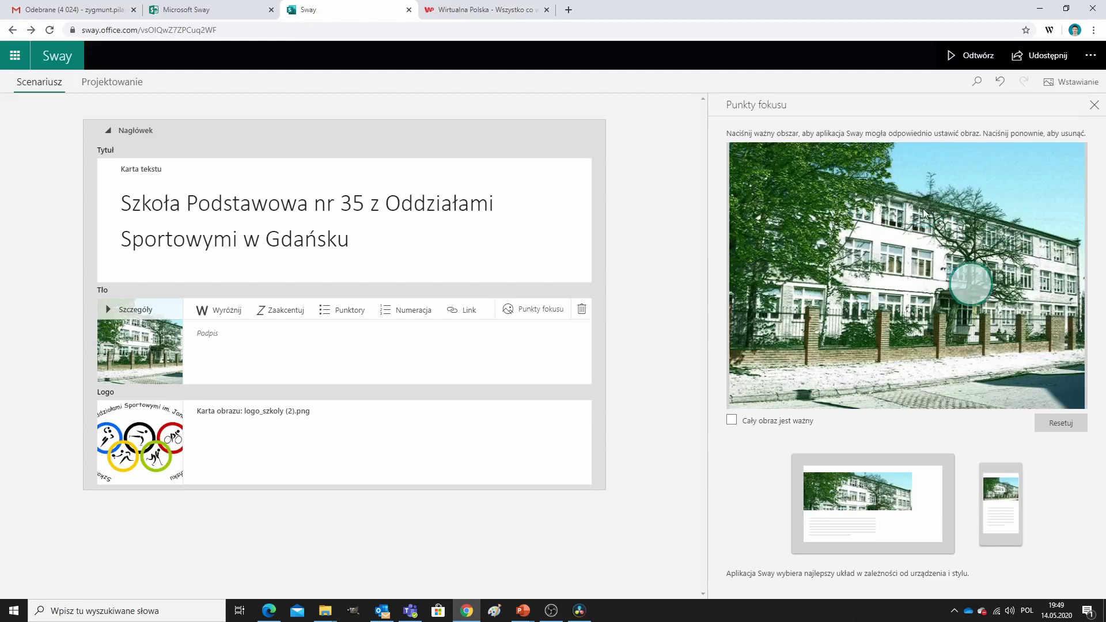
- Try marking the whole background image as important, then set a single focus point by the school entrance
{"action": "left_click", "coordinate": [733, 425]}
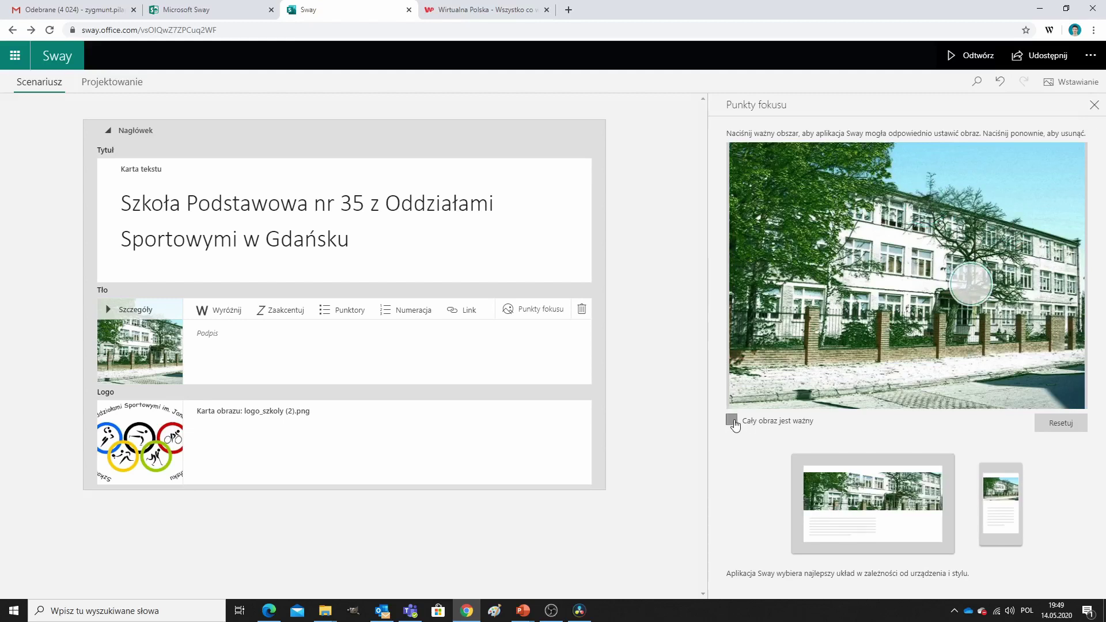
{"action": "left_click", "coordinate": [733, 423]}
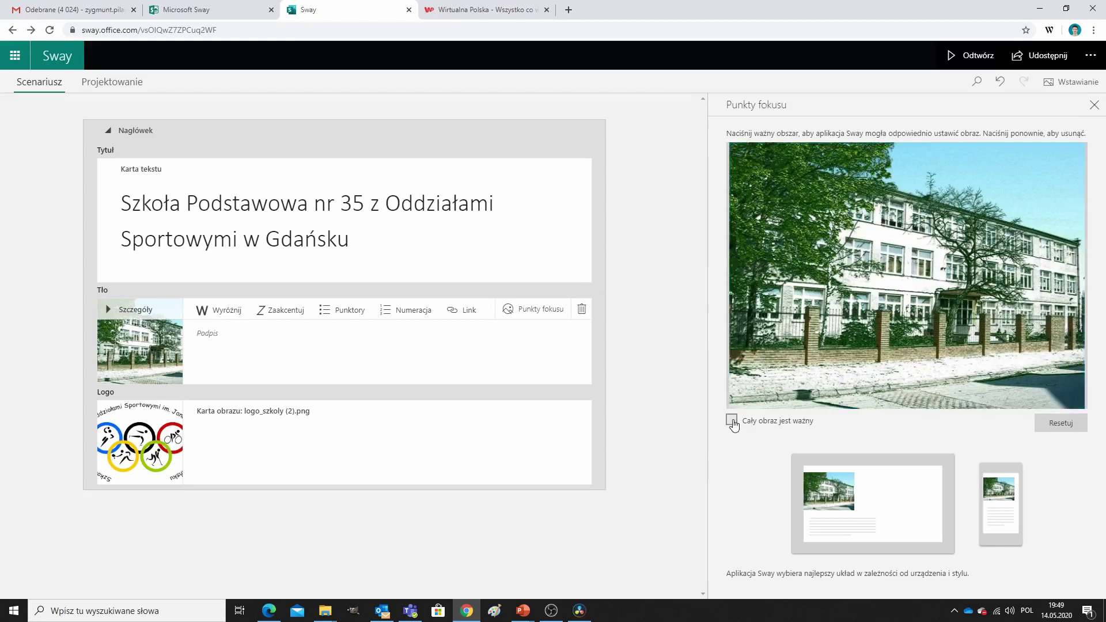
{"action": "left_click", "coordinate": [970, 290]}
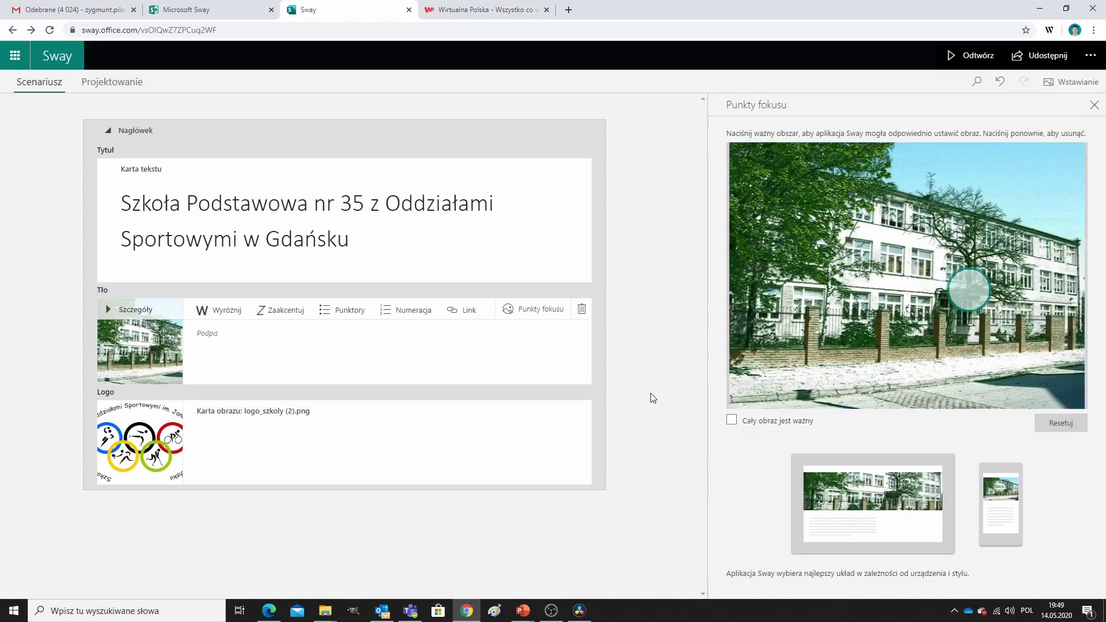
{"action": "left_click", "coordinate": [136, 132]}
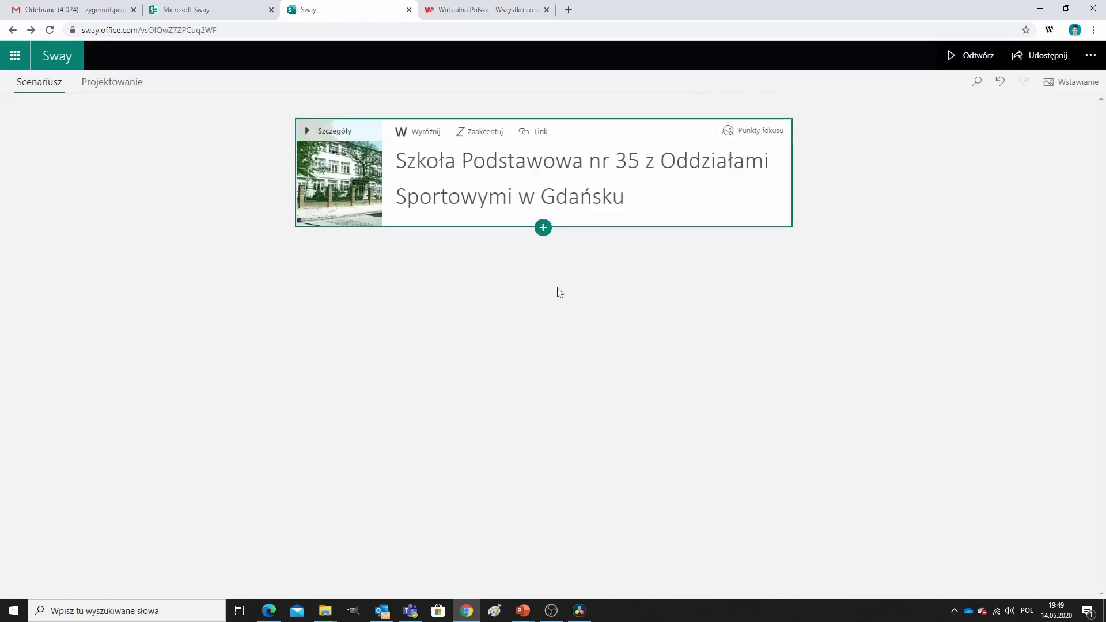
- Add a level 1 heading card titled "Historia szkoły" below the title card
{"action": "left_click", "coordinate": [543, 229]}
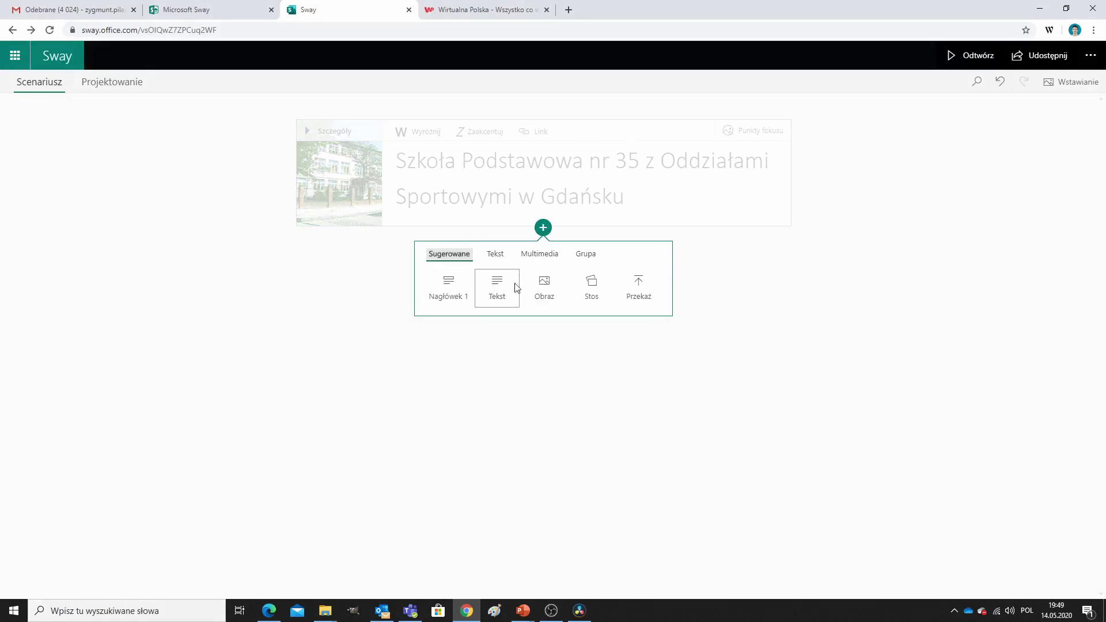
{"action": "left_click", "coordinate": [497, 255]}
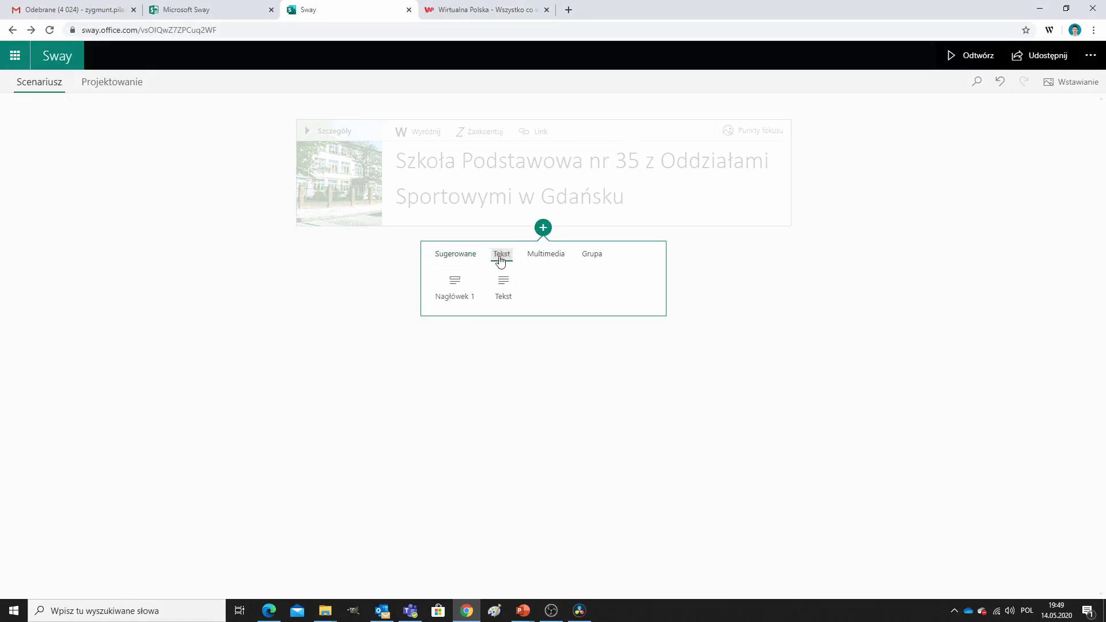
{"action": "left_click", "coordinate": [452, 289]}
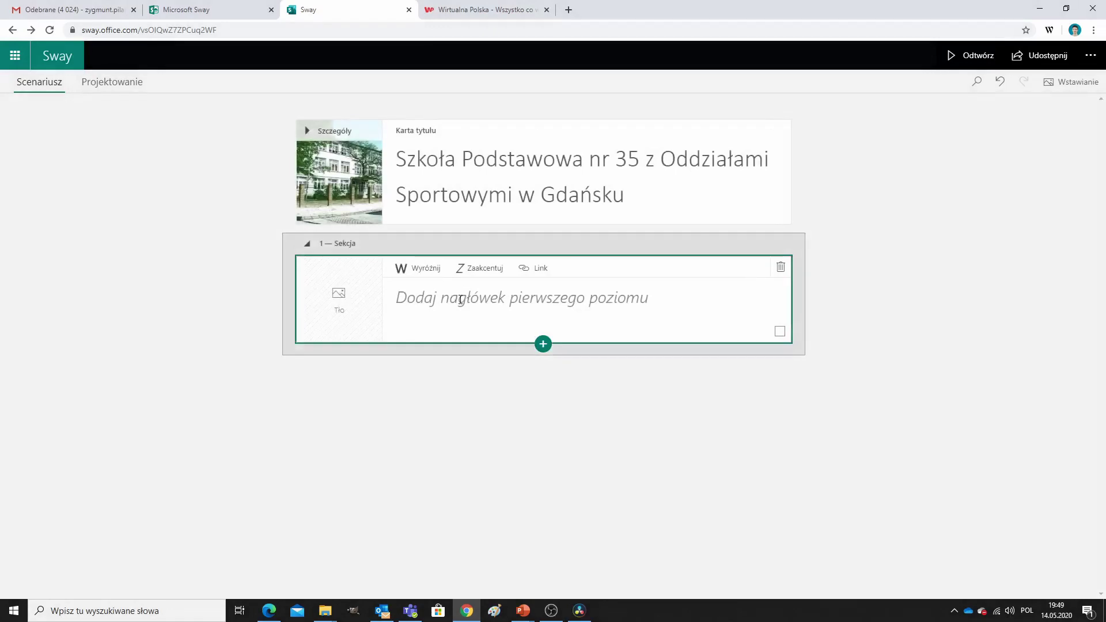
{"action": "left_click", "coordinate": [460, 298]}
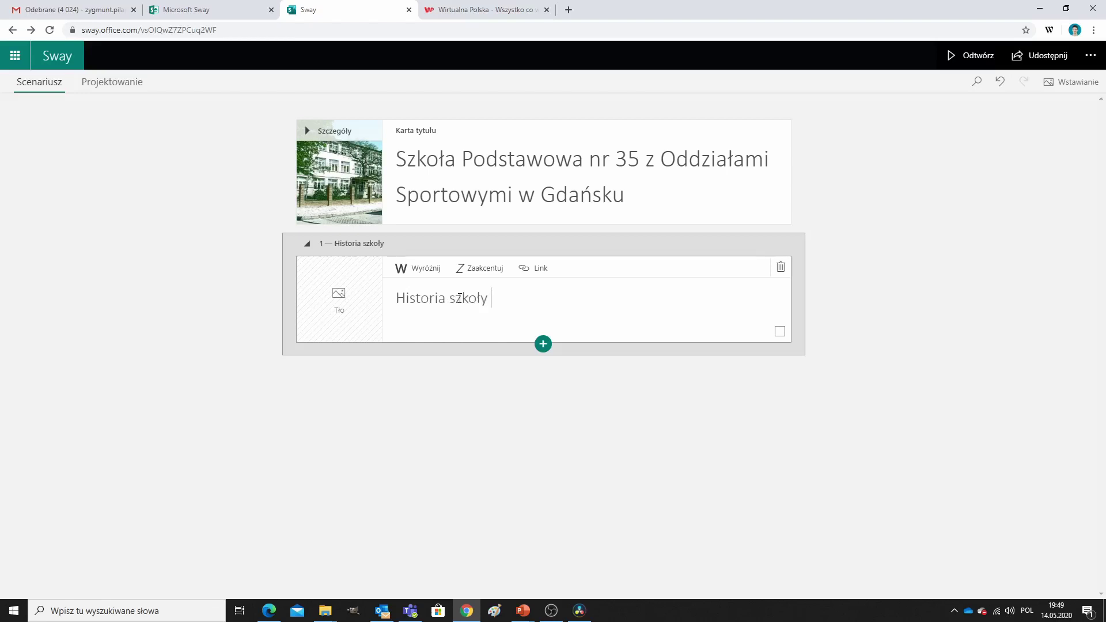
- Add a text card under the heading with the school history paragraph beginning "Szkoła Podstawowa nr 35 powstała w 1947 roku."
{"action": "left_click", "coordinate": [543, 344]}
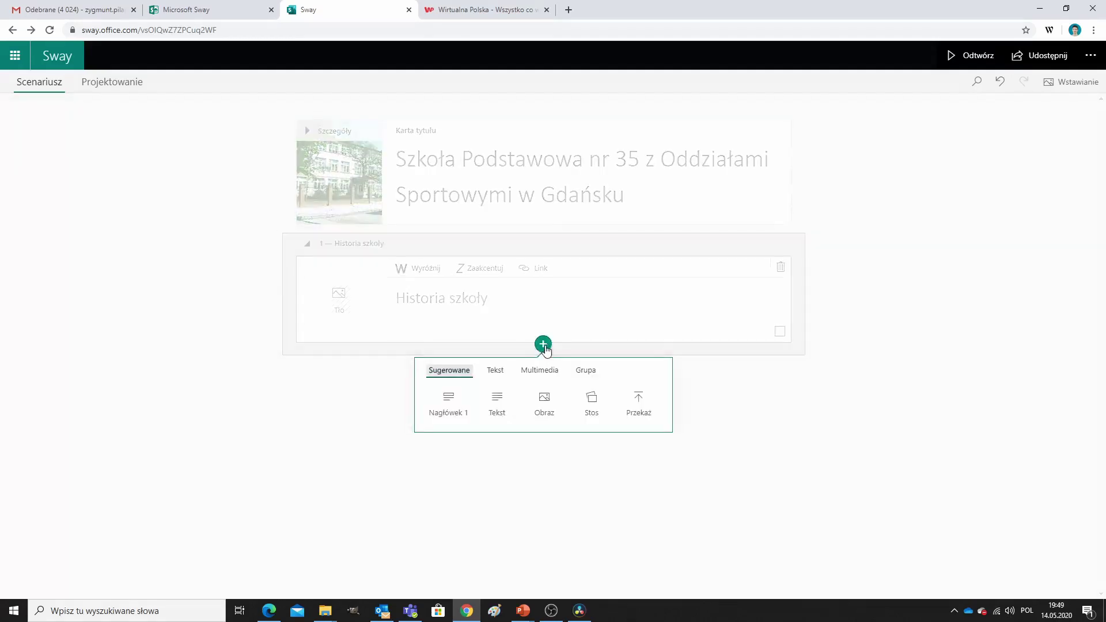
{"action": "left_click", "coordinate": [496, 403]}
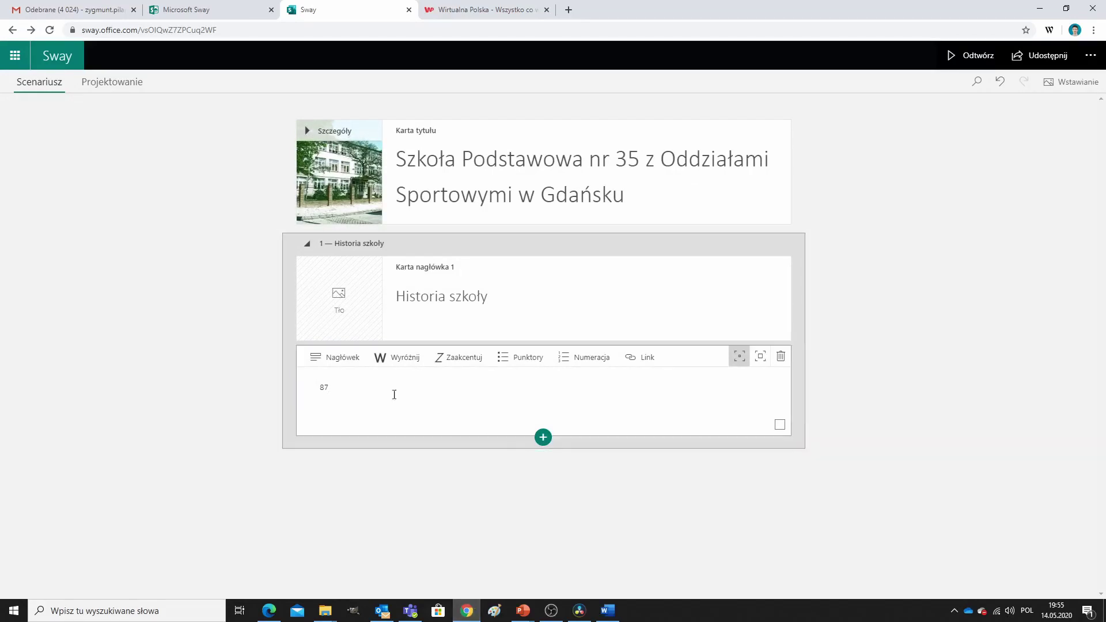
{"action": "left_click_drag", "start_coordinate": [340, 386], "coordinate": [313, 389]}
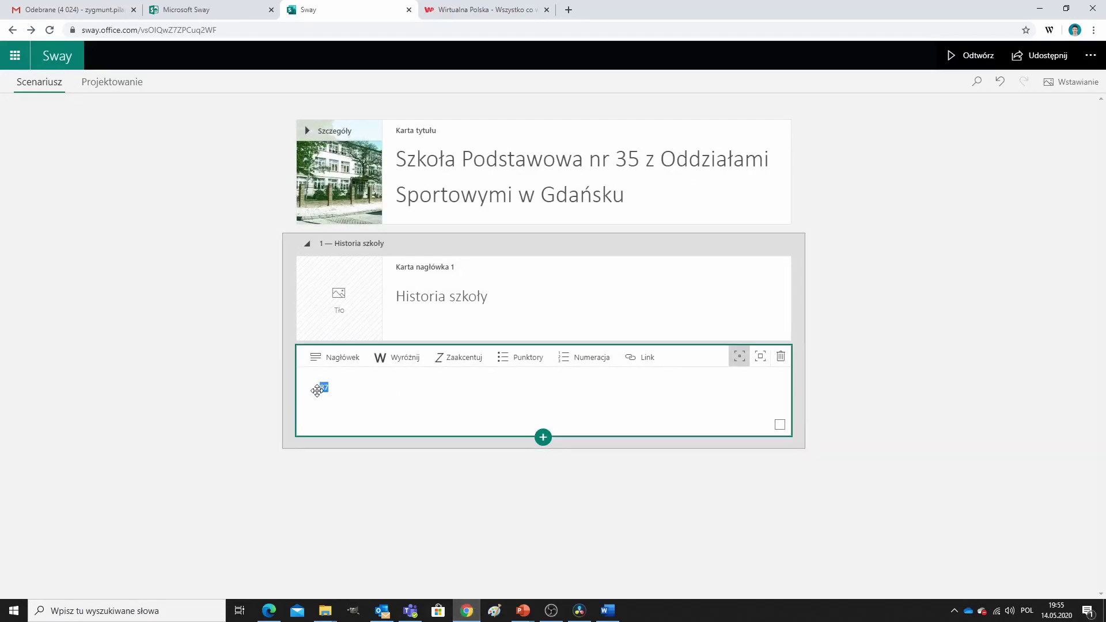
{"action": "type", "text": "Szkoła Podstawowa nr 35 powstała w 1947 roku. Początkowo mieściła się ona w gmachu przedwojennego domu emerytowanych, niemieckich nauczycielek, ale w roku 1968 przeniesiono ją do nowego budynku. Od roku 1999 jest to również siedziba Gimnazjum Sportowego nr 24 oraz powstałego z połączenia tych dwóch szkół Zespołu Kształcenia Podstawowego i Gimnazjalnego nr 17. Po reformie oświaty została Szkoła Podstawowa nr 35 z Oddziałami Sportowymi im. Jana Parandowskiego w Gdańsku."}
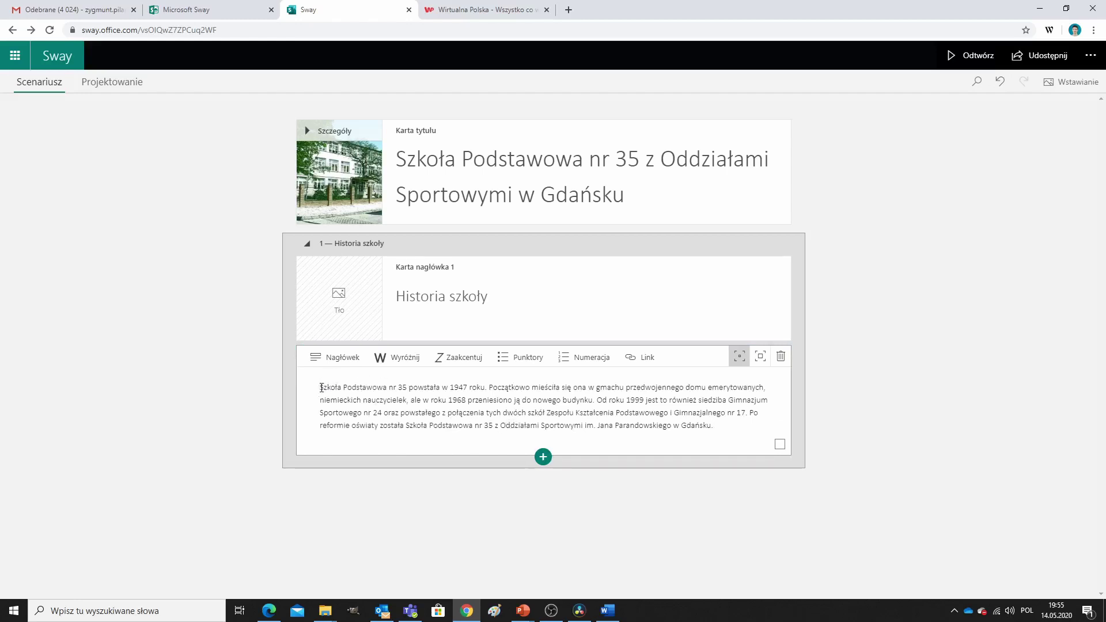
- Format the history text with its first sentence bold and the closing full school name italic, and raise the card's emphasis one level
{"action": "left_click_drag", "start_coordinate": [321, 388], "coordinate": [482, 389]}
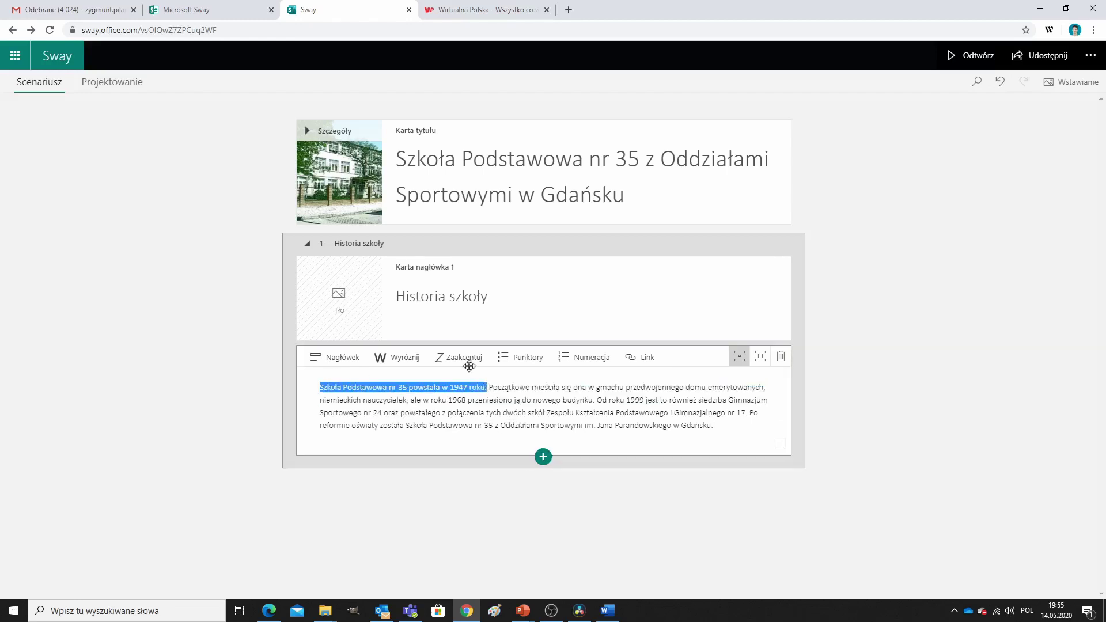
{"action": "left_click", "coordinate": [388, 360]}
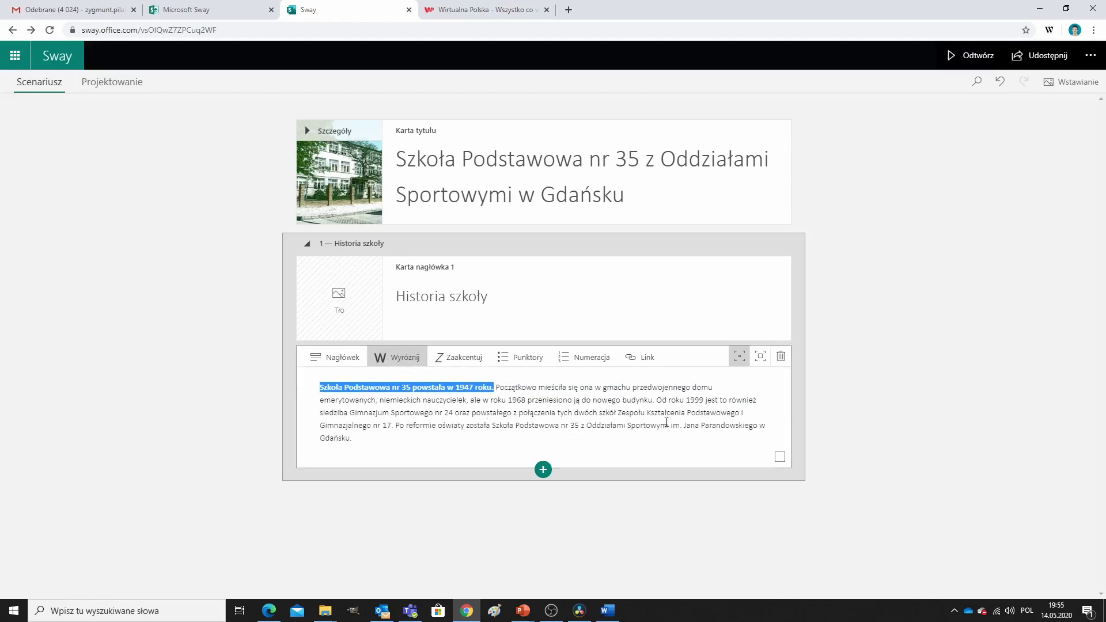
{"action": "left_click_drag", "start_coordinate": [494, 427], "coordinate": [352, 438]}
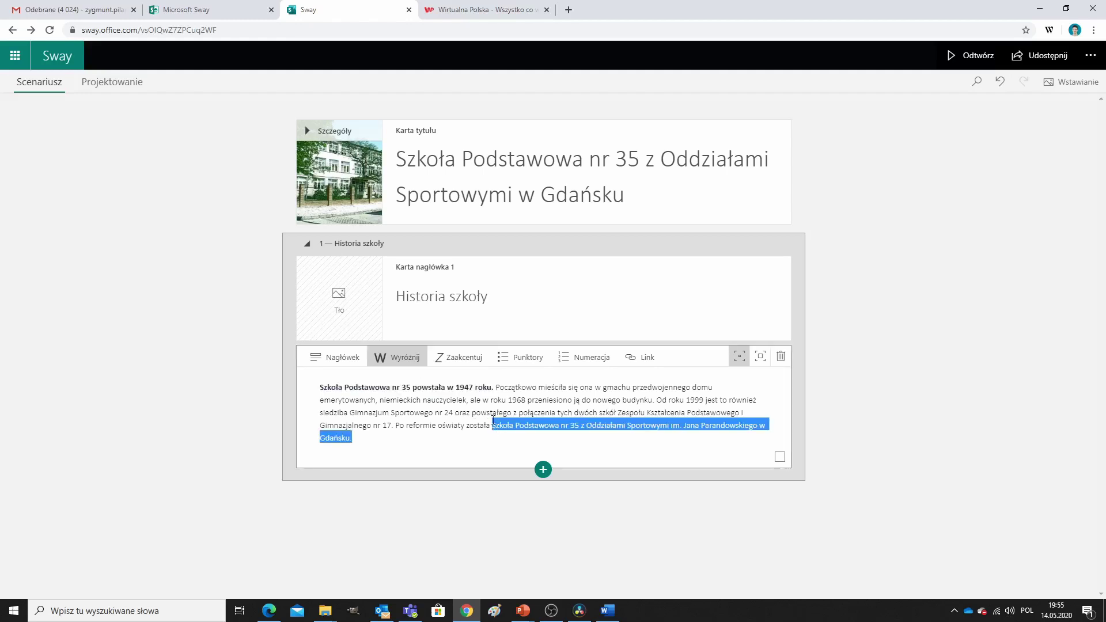
{"action": "left_click", "coordinate": [473, 359]}
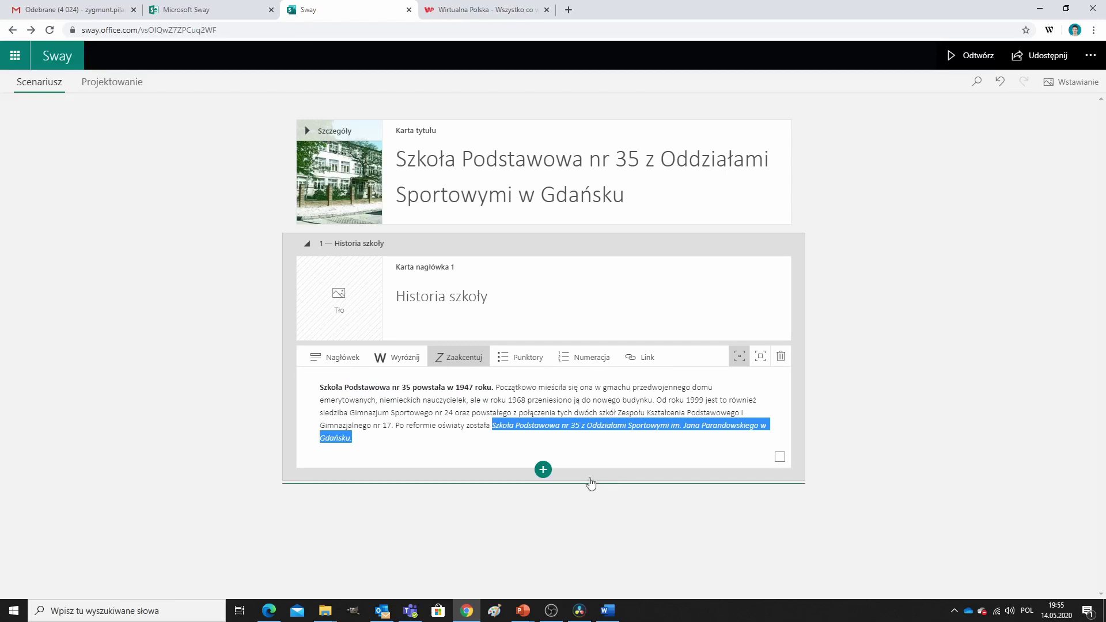
{"action": "left_click", "coordinate": [760, 357]}
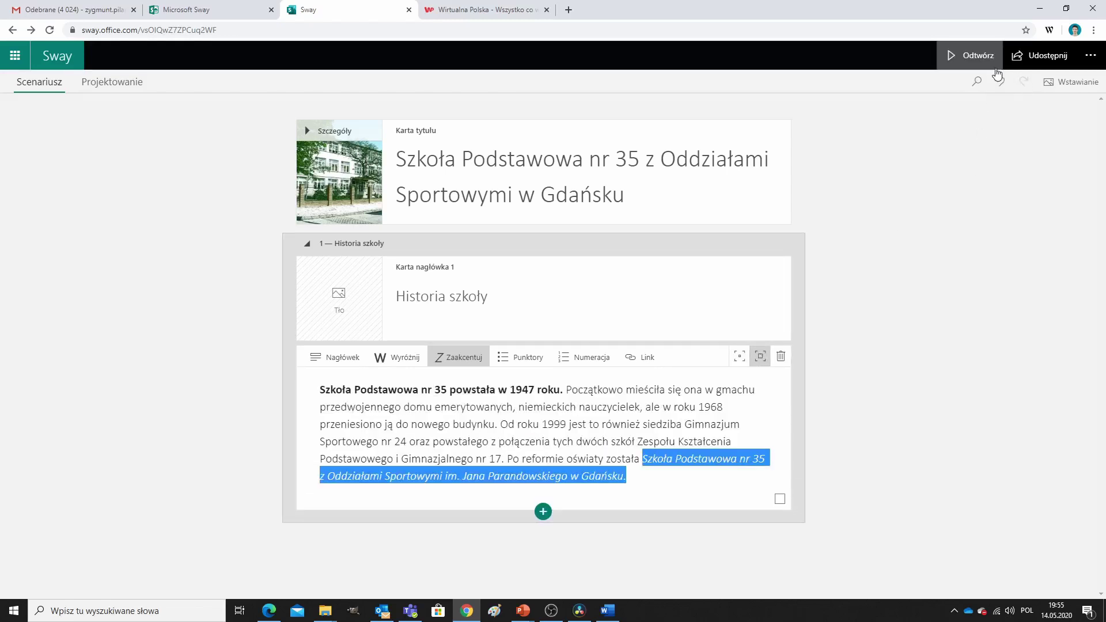
- Remix the presentation's style twice in the design view, ending on a vertical layout with slab-serif type and a blue accent
{"action": "left_click", "coordinate": [112, 81]}
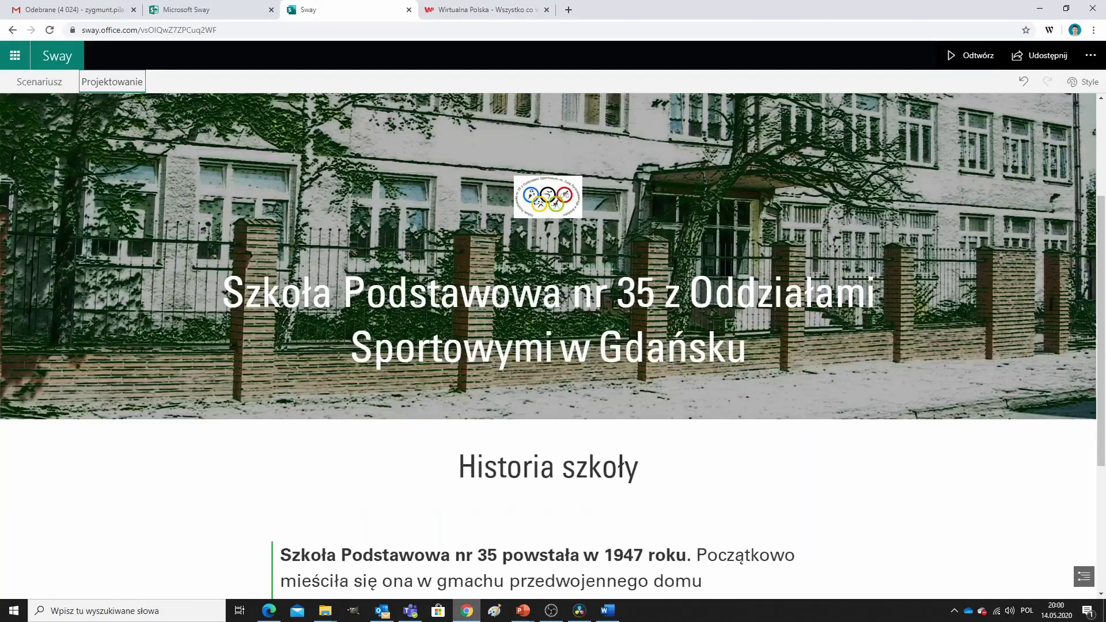
{"action": "left_click", "coordinate": [1083, 84]}
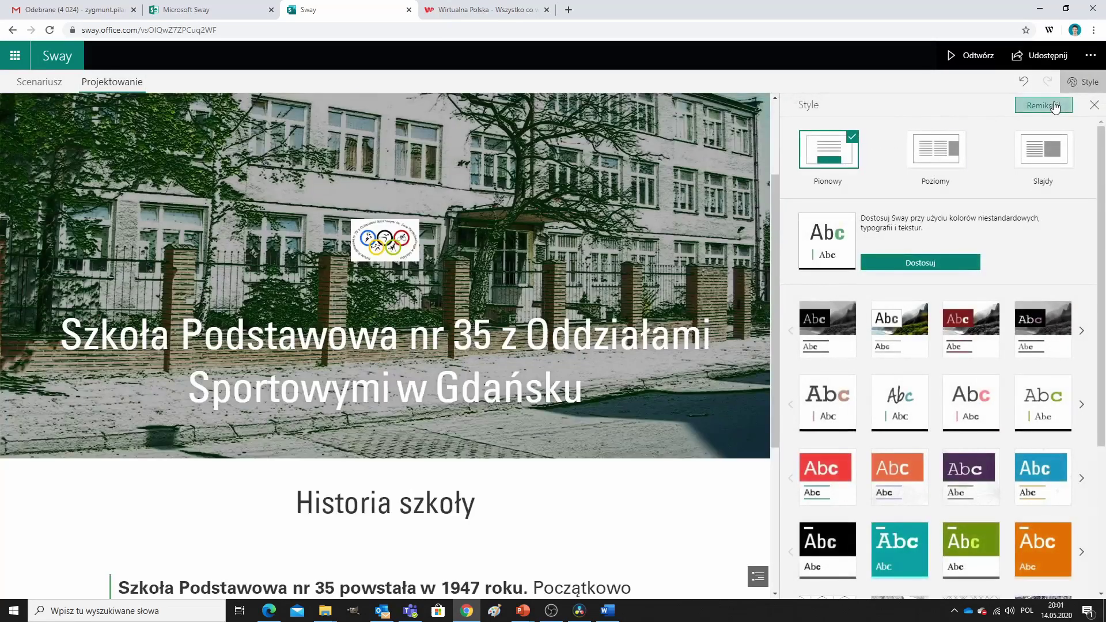
{"action": "left_click", "coordinate": [1055, 106]}
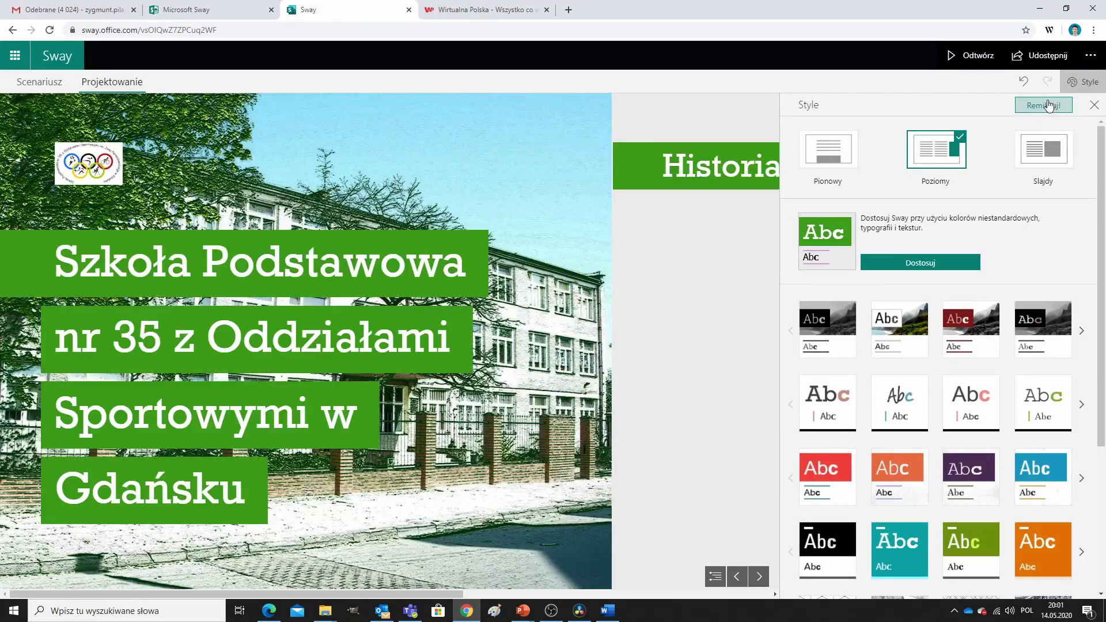
{"action": "left_click", "coordinate": [1050, 106]}
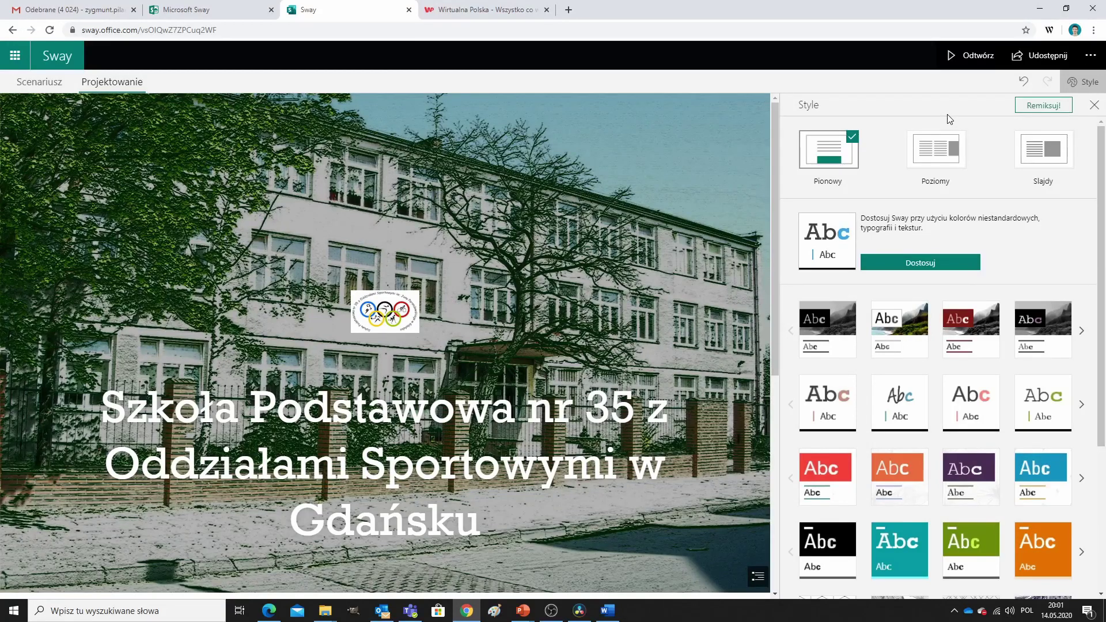
{"action": "scroll", "coordinate": [617, 306], "scroll_direction": "down", "scroll_amount": 6}
{"action": "scroll", "coordinate": [621, 309], "scroll_direction": "up", "scroll_amount": 4}
- Return to the storyline and insert a Comparison (Porównanie) group below the school history text card
{"action": "left_click", "coordinate": [54, 82]}
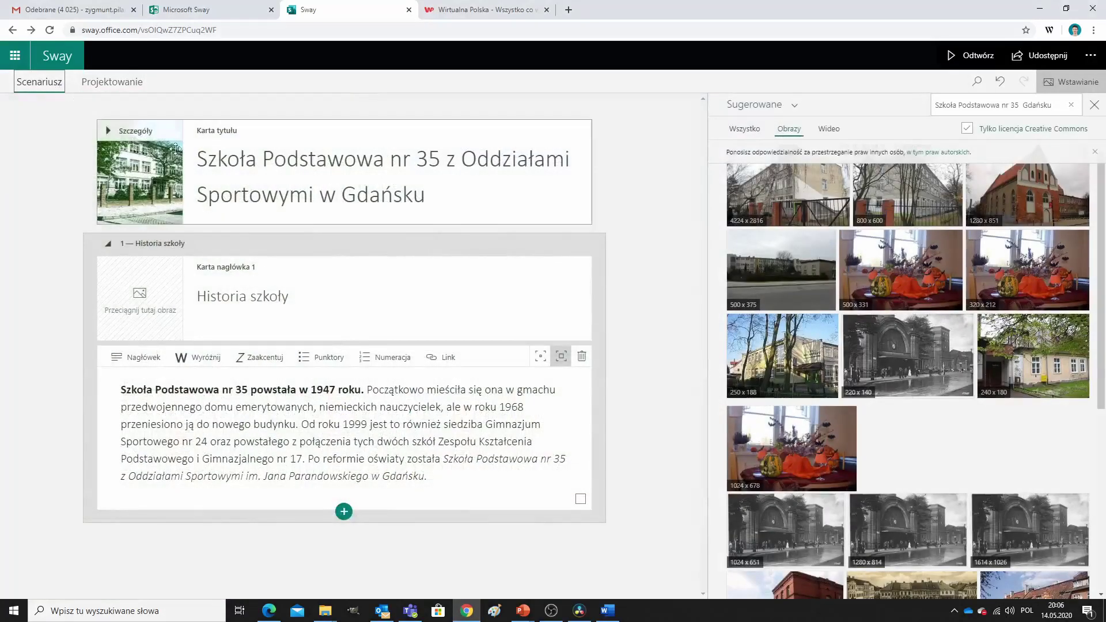
{"action": "left_click", "coordinate": [346, 511]}
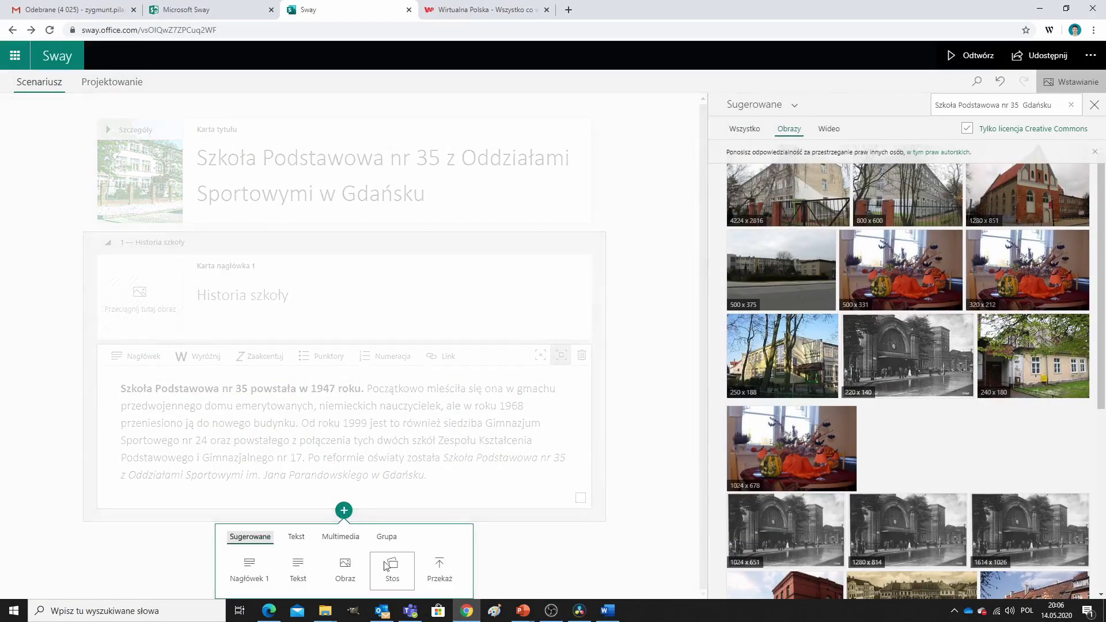
{"action": "left_click", "coordinate": [388, 542]}
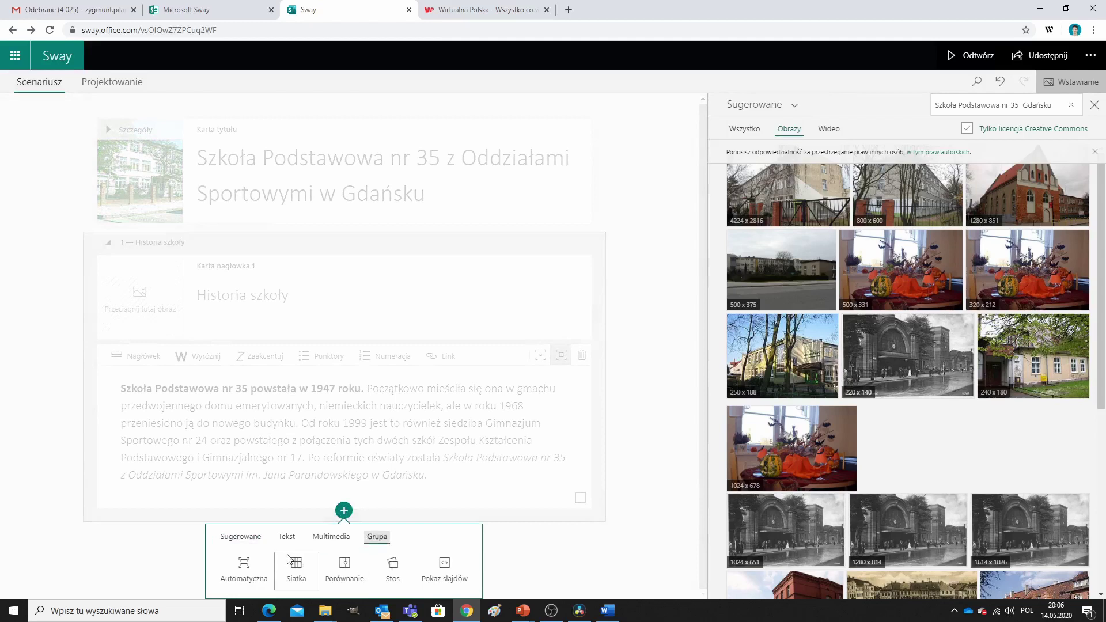
{"action": "left_click", "coordinate": [348, 572]}
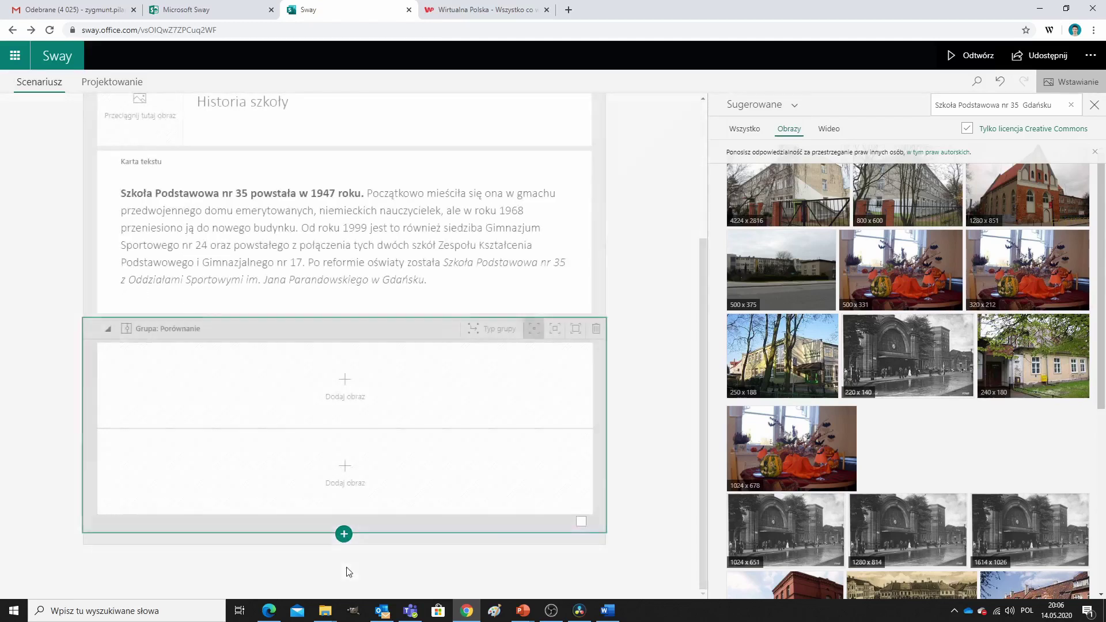
- Upload przeszłość2.png and DSCN1074.JPG into the comparison group and caption them "Przeszłość" and "Teraźniejszość"
{"action": "left_click", "coordinate": [355, 392]}
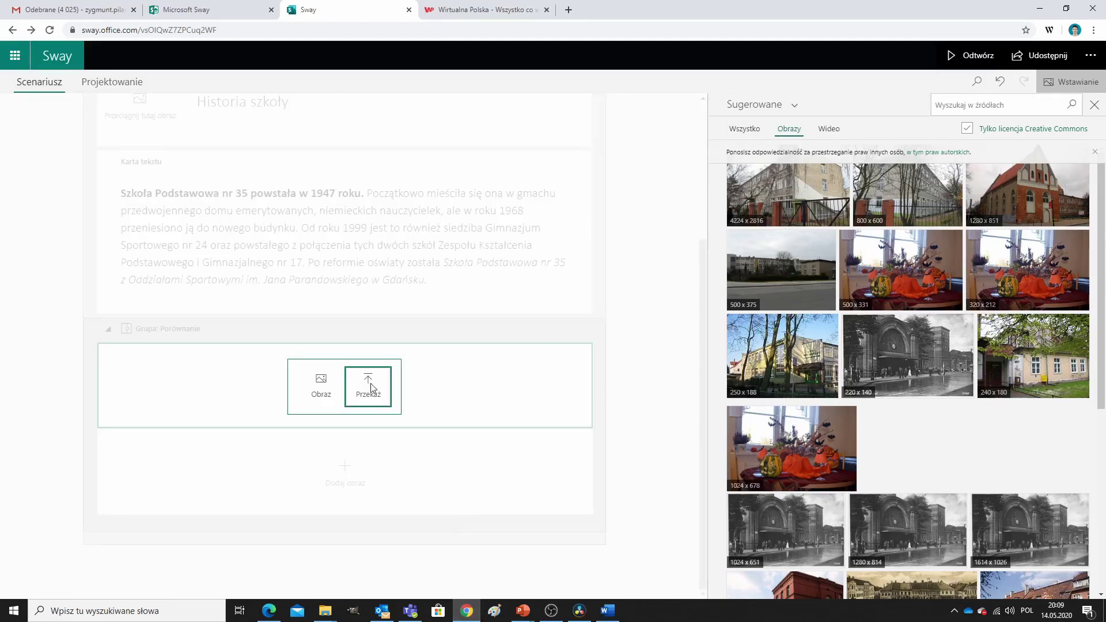
{"action": "left_click", "coordinate": [370, 383]}
{"action": "left_click", "coordinate": [934, 214]}
{"action": "left_click", "coordinate": [1008, 334]}
{"action": "left_click", "coordinate": [501, 425]}
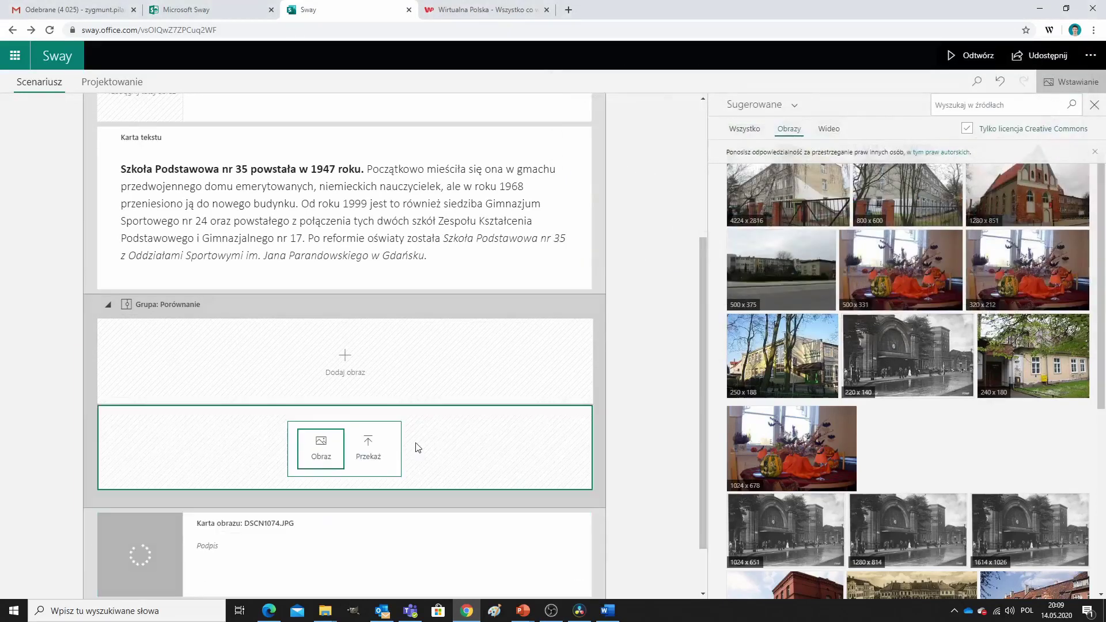
{"action": "left_click", "coordinate": [370, 452]}
{"action": "double_click", "coordinate": [760, 248]}
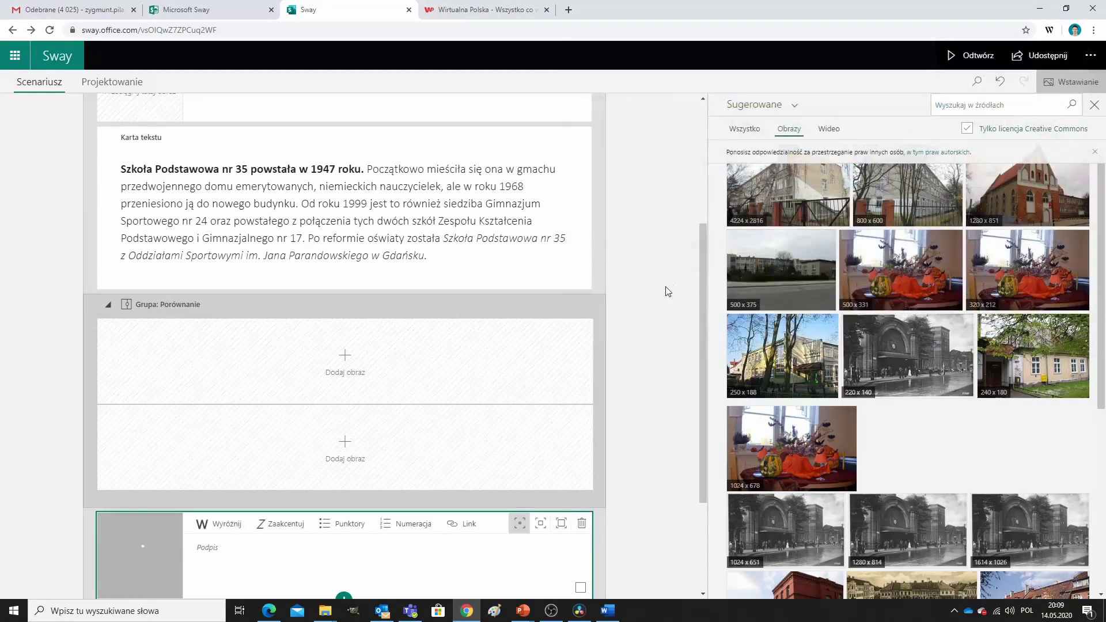
{"action": "scroll", "coordinate": [465, 430], "scroll_direction": "down", "scroll_amount": 3}
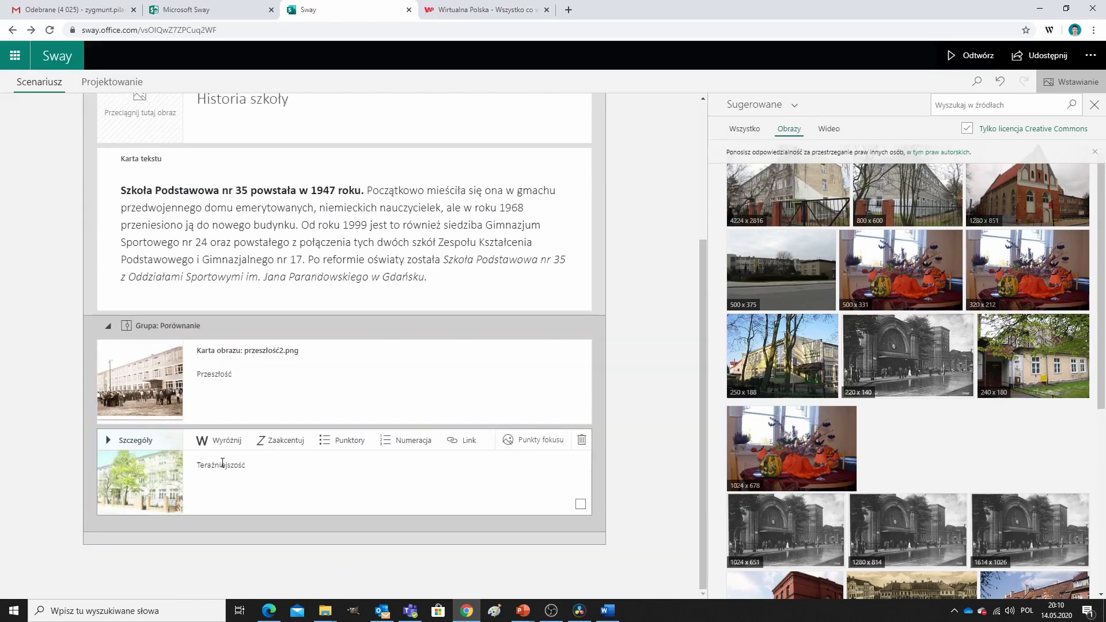
- Mark the whole image as important in the focus points of both comparison photos, and collapse the group
{"action": "left_click", "coordinate": [144, 385]}
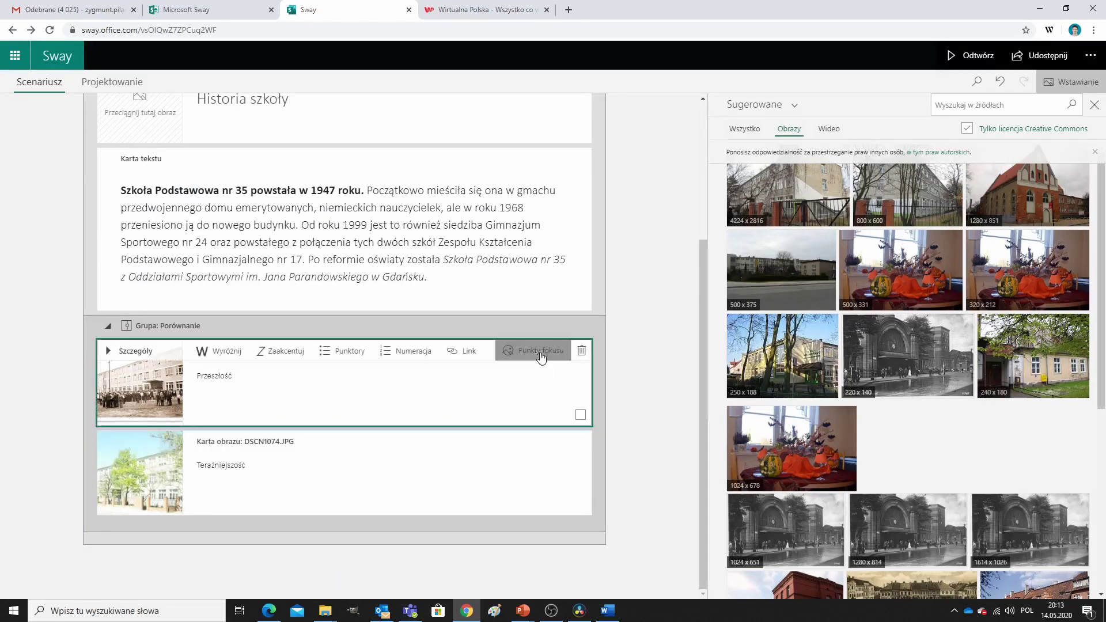
{"action": "left_click", "coordinate": [533, 351]}
{"action": "left_click", "coordinate": [487, 456]}
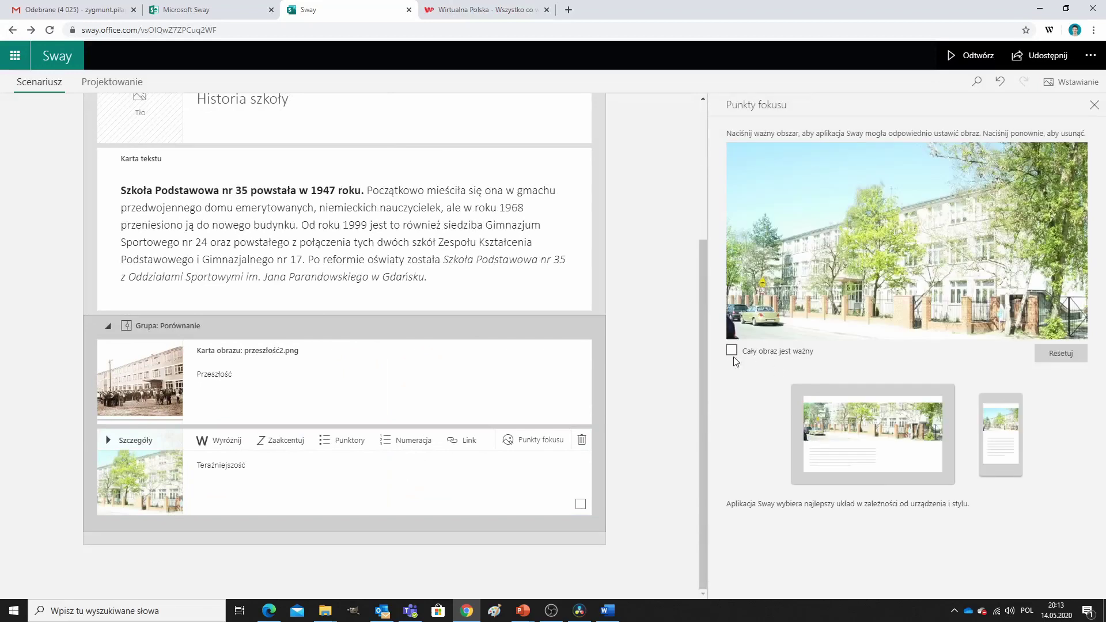
{"action": "left_click", "coordinate": [732, 350]}
{"action": "scroll", "coordinate": [173, 326], "scroll_direction": "up", "scroll_amount": 2}
{"action": "left_click", "coordinate": [173, 441]}
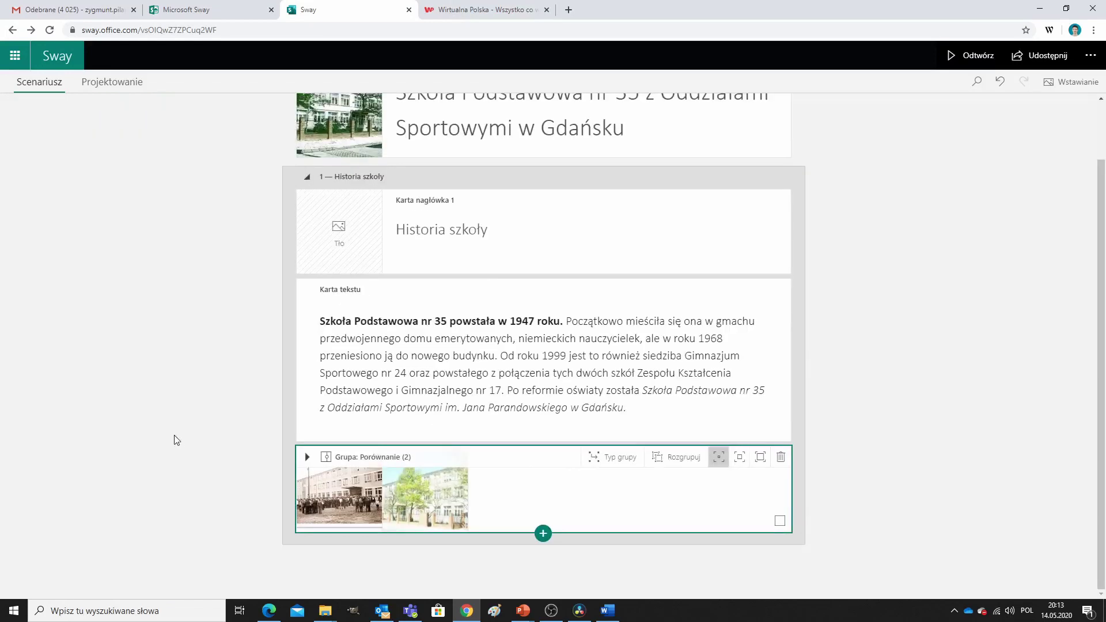
- Play the Sway to check the photo comparison, view its pictures enlarged, and return to editing
{"action": "scroll", "coordinate": [593, 327], "scroll_direction": "down", "scroll_amount": 2}
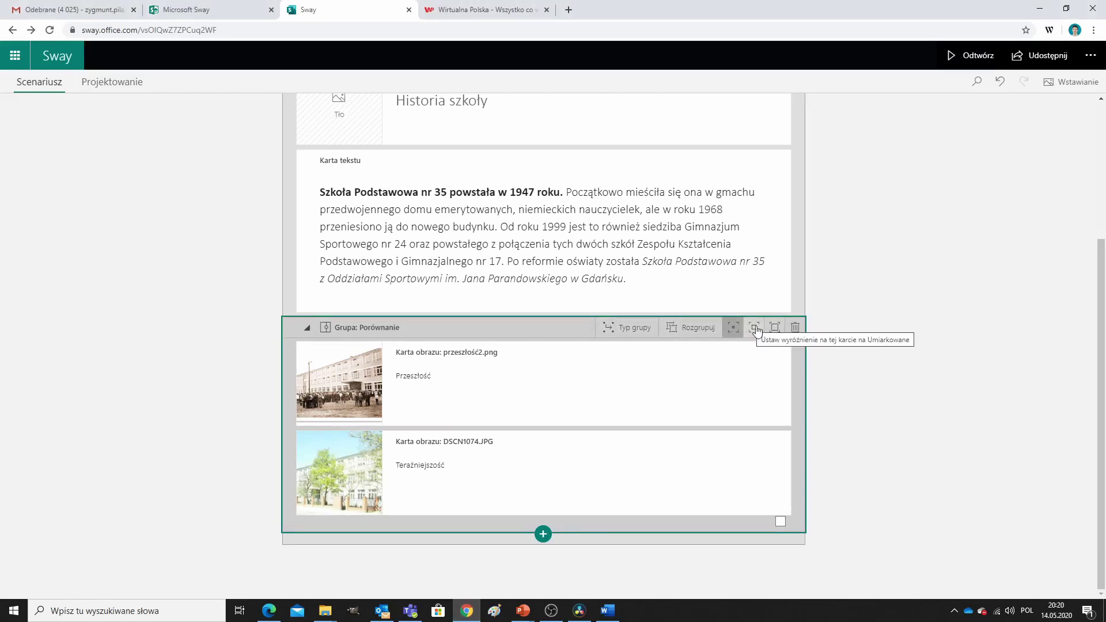
{"action": "scroll", "coordinate": [954, 290], "scroll_direction": "up", "scroll_amount": 3}
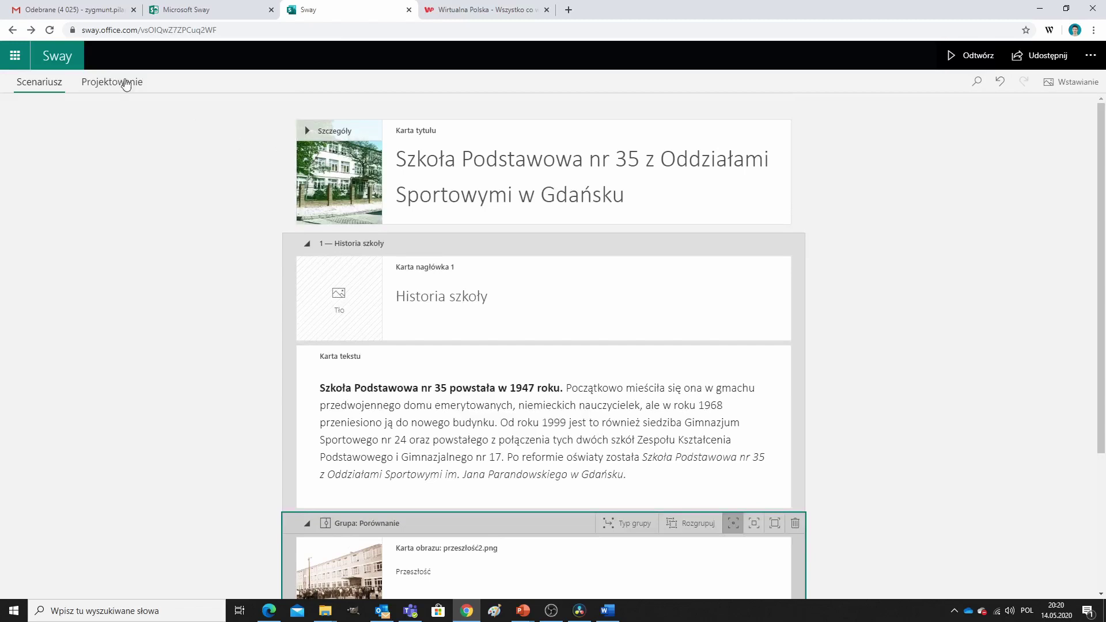
{"action": "left_click", "coordinate": [966, 58]}
{"action": "scroll", "coordinate": [778, 321], "scroll_direction": "down", "scroll_amount": 12}
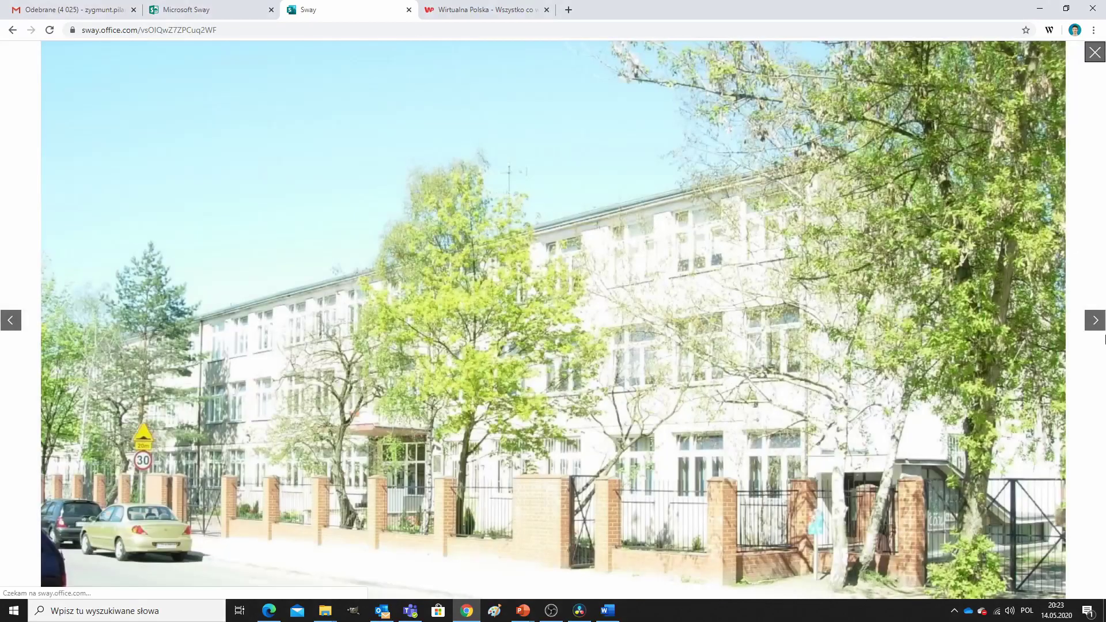
{"action": "left_click", "coordinate": [1096, 320]}
{"action": "left_click", "coordinate": [1095, 52]}
{"action": "scroll", "coordinate": [749, 461], "scroll_direction": "up", "scroll_amount": 10}
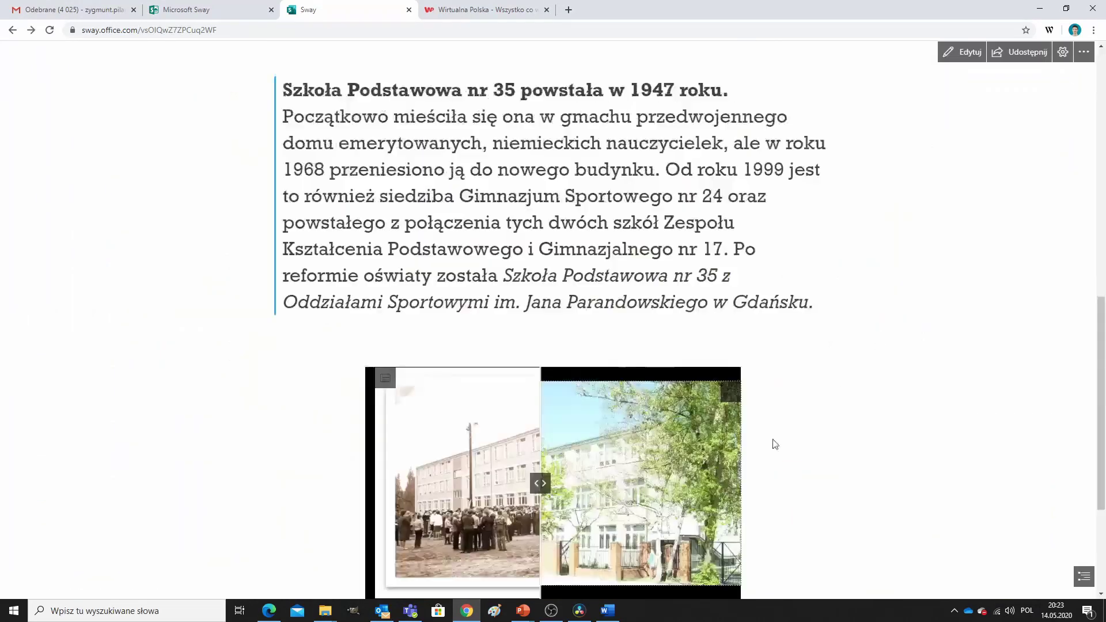
{"action": "left_click", "coordinate": [948, 52]}
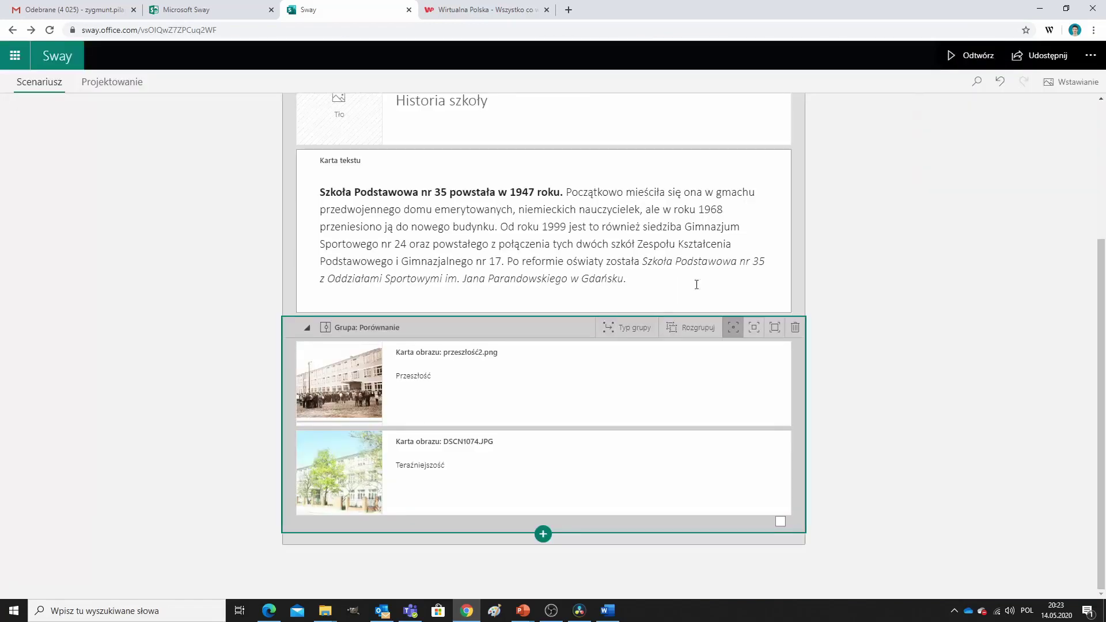
- Add a level 1 heading card titled "Hokej na lodzie" below the comparison group
{"action": "left_click", "coordinate": [545, 537]}
{"action": "left_click", "coordinate": [449, 570]}
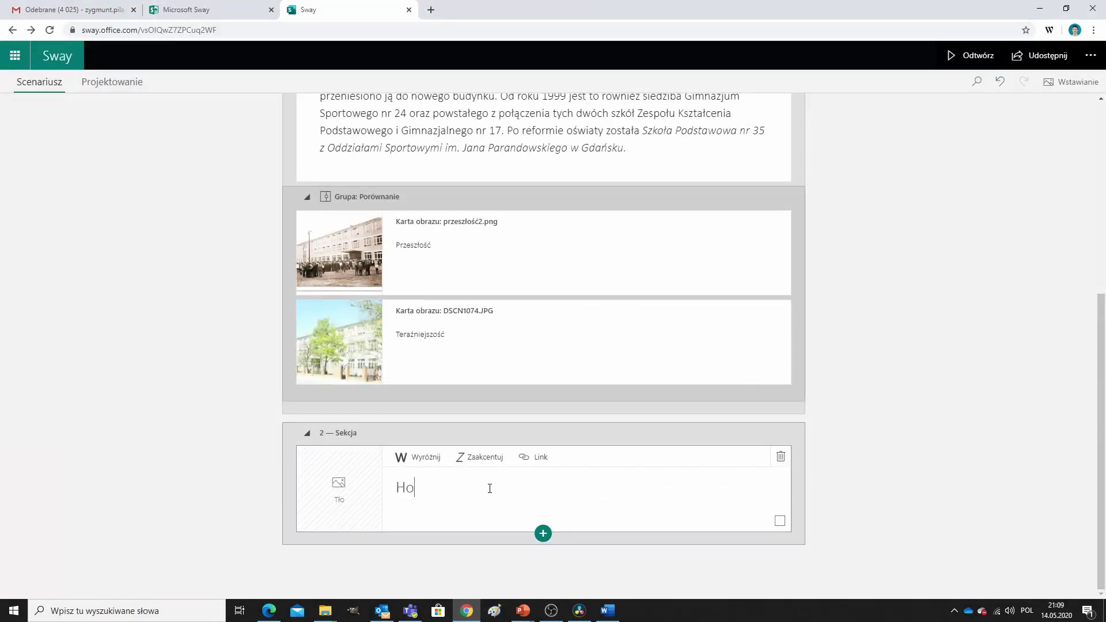
{"action": "type", "text": "kej na lodzie"}
- Add a video card under the hockey heading, search for "hokej w sp 35" and place the video "Klasa sportowa: Hokej na lodzie" in it
{"action": "left_click", "coordinate": [544, 534]}
{"action": "left_click", "coordinate": [539, 536]}
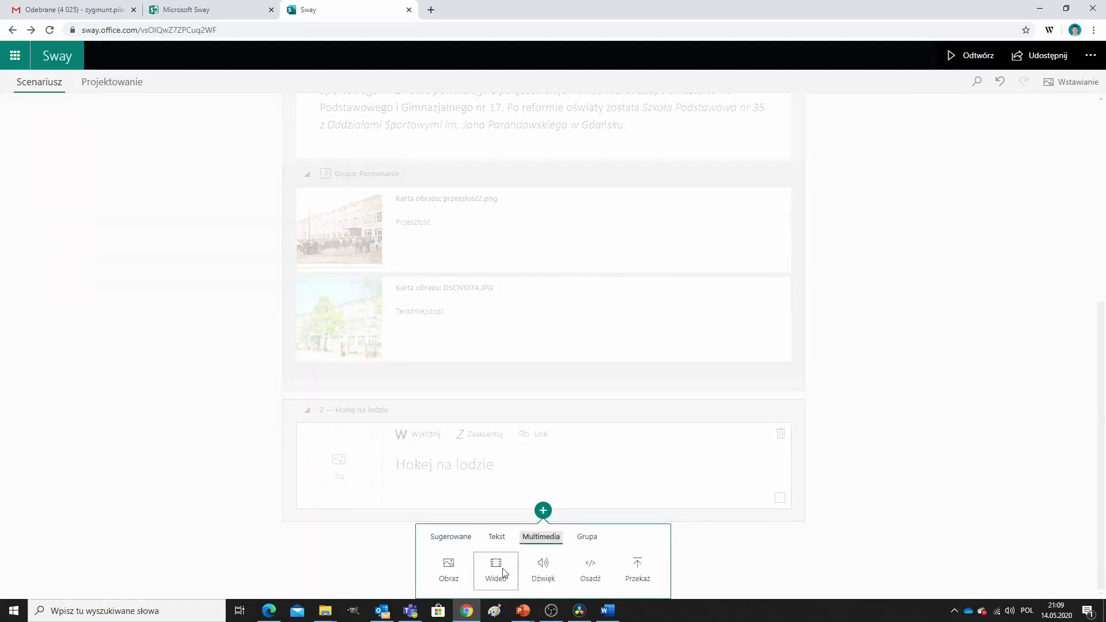
{"action": "left_click", "coordinate": [496, 566]}
{"action": "left_click", "coordinate": [976, 100]}
{"action": "type", "text": "H"}
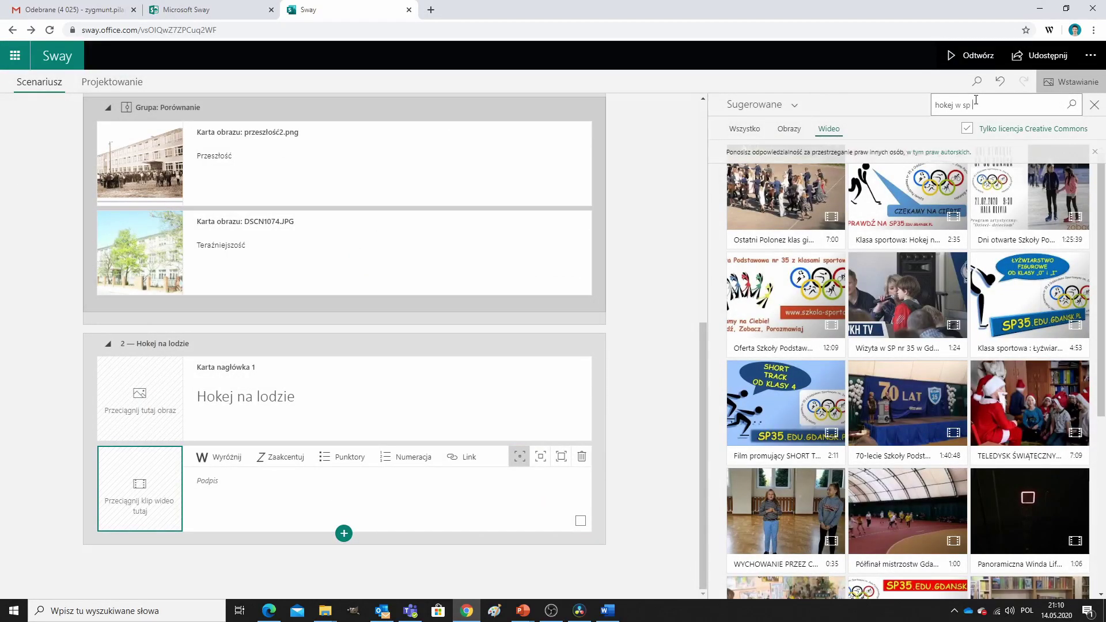
{"action": "type", "text": "okej w sp 35"}
{"action": "key", "text": "Return"}
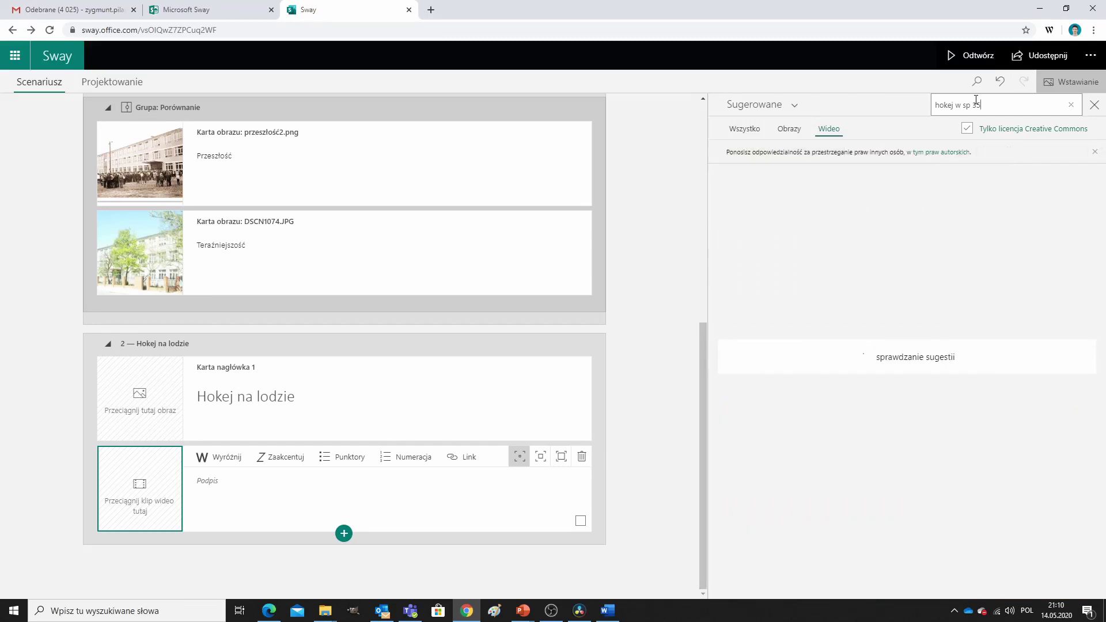
{"action": "left_click_drag", "start_coordinate": [787, 199], "coordinate": [154, 487]}
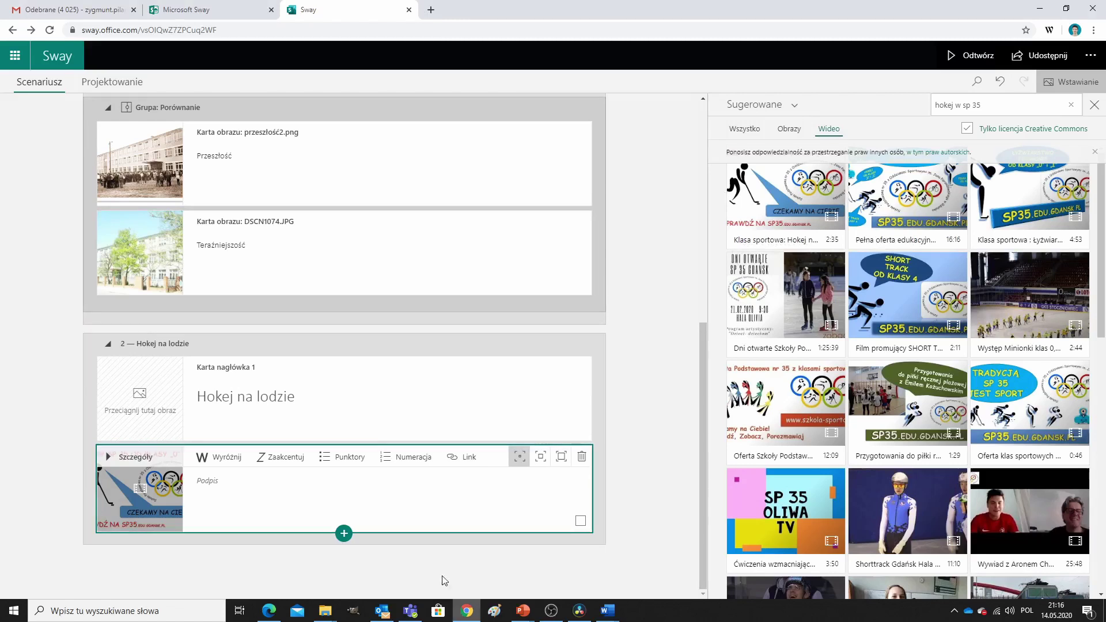
- Add the text "Naukę gry w hokeja można rozpocząć od klasy „0”i „I”, ale również dołączyć w starszych klasach." under the video and group both cards automatically
{"action": "left_click", "coordinate": [344, 533]}
{"action": "left_click", "coordinate": [299, 567]}
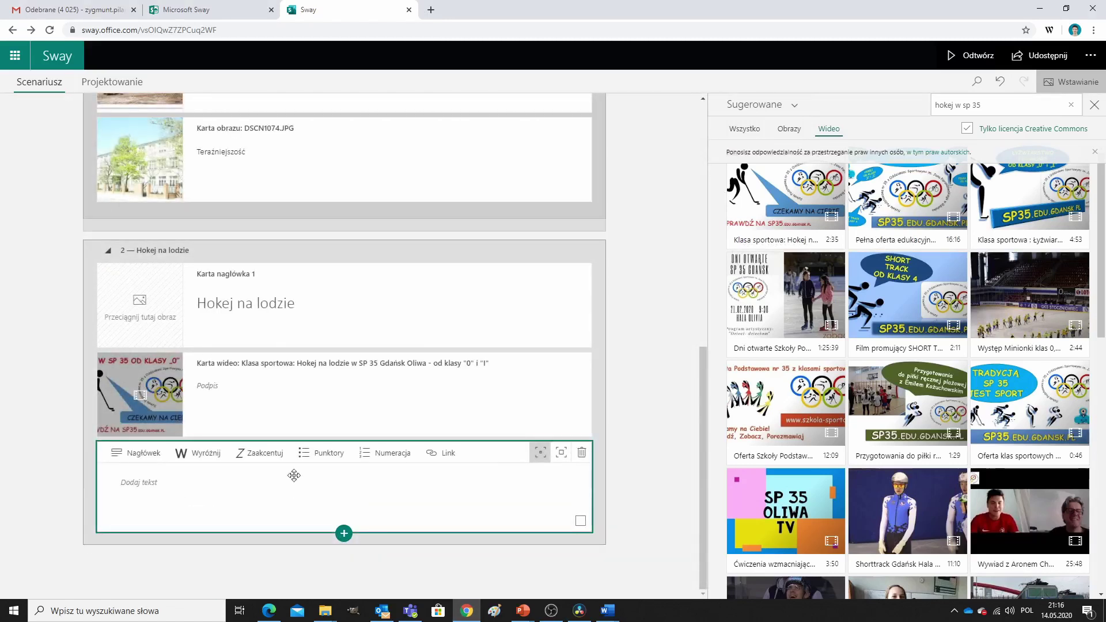
{"action": "left_click", "coordinate": [288, 483]}
{"action": "type", "text": "Naukę gry w hokeja można rozpocząć od klasy „0\"i „I\", ale również dołączyć w starszych klasach."}
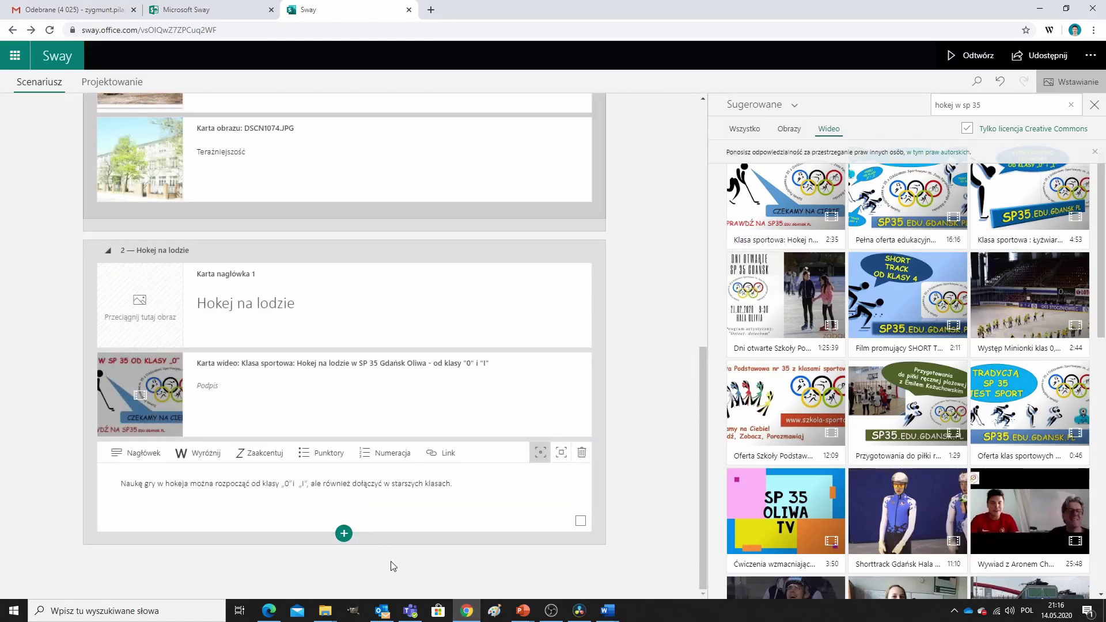
{"action": "left_click_drag", "start_coordinate": [499, 453], "coordinate": [503, 411]}
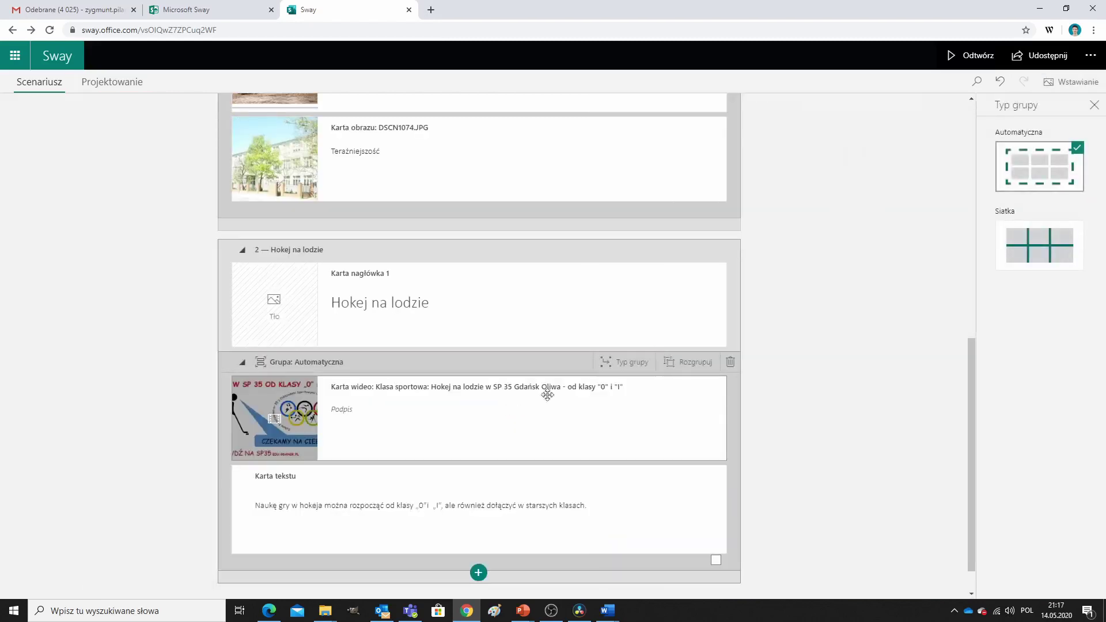
- Play the Sway to check the hockey section, watching its embedded video in full screen
{"action": "left_click", "coordinate": [973, 55]}
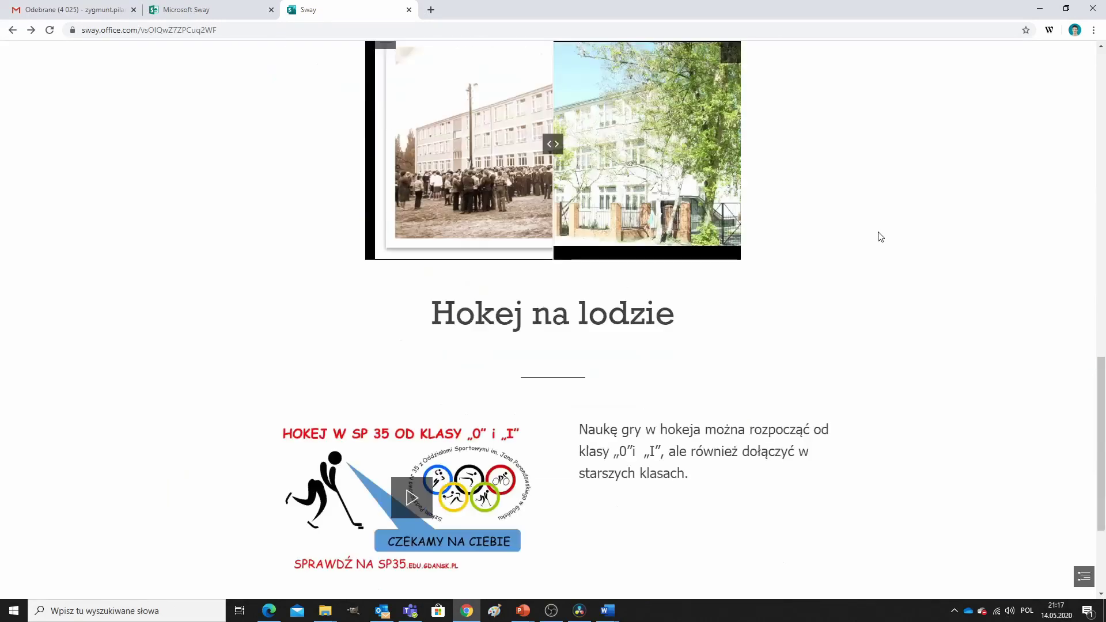
{"action": "scroll", "coordinate": [879, 237], "scroll_direction": "down", "scroll_amount": 3}
{"action": "left_click", "coordinate": [418, 344]}
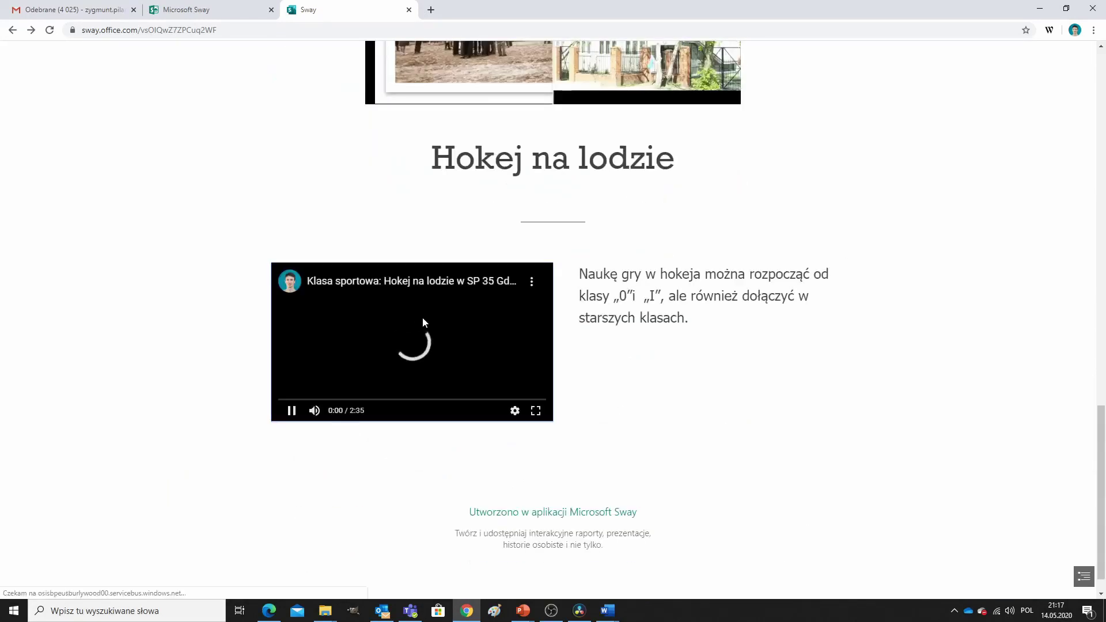
{"action": "left_click", "coordinate": [536, 410]}
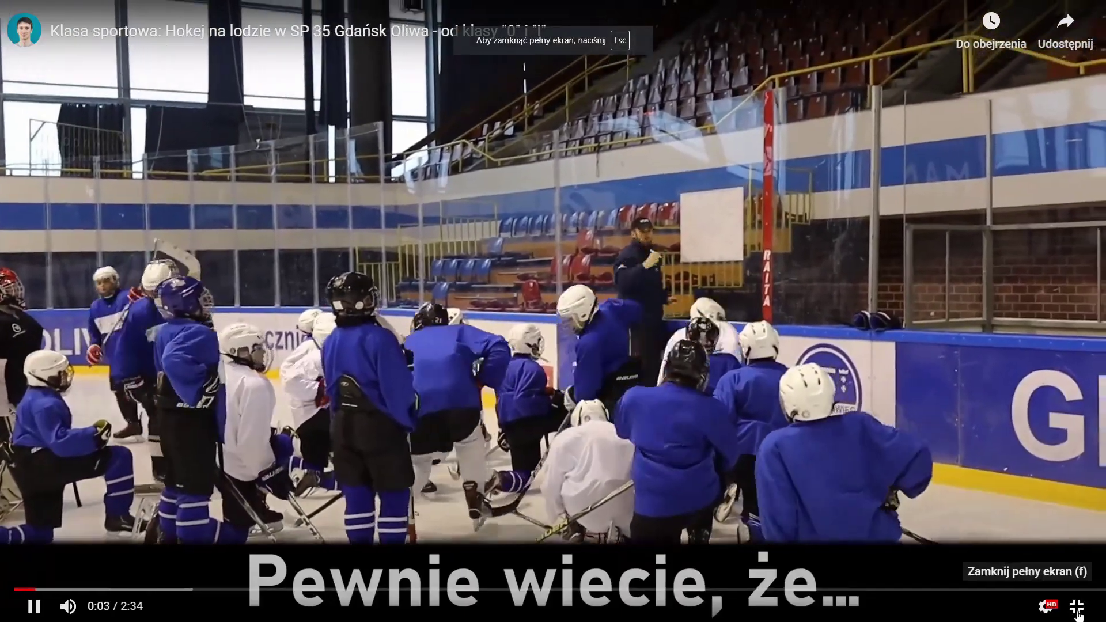
{"action": "left_click", "coordinate": [1077, 608]}
{"action": "scroll", "coordinate": [1045, 80], "scroll_direction": "up", "scroll_amount": 15}
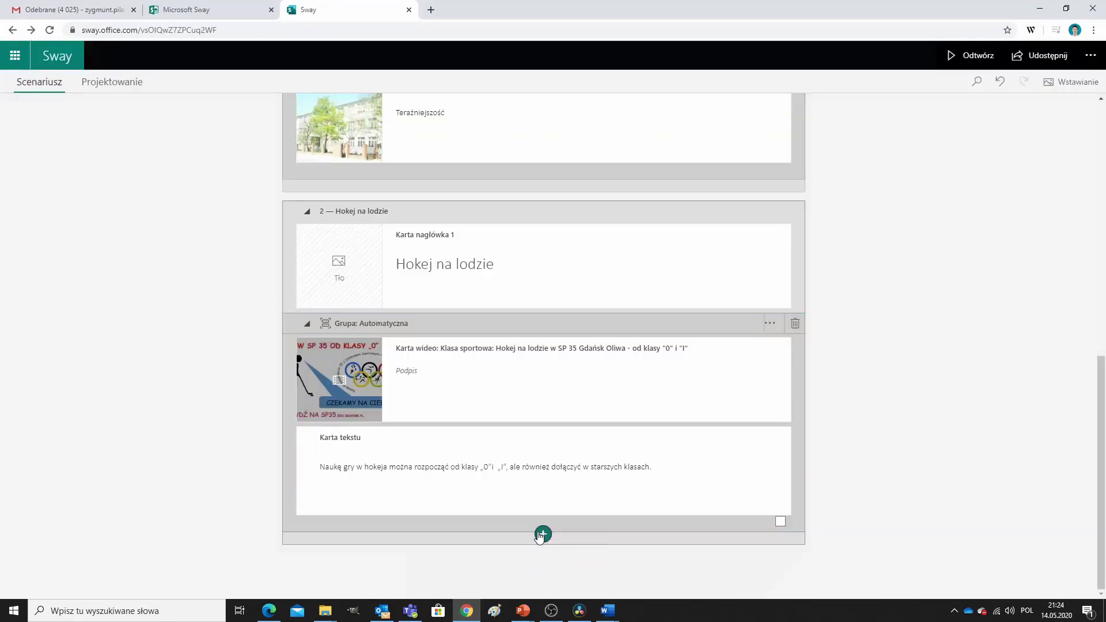
- Add a level 1 heading card titled "Łyżwiarstwo figurowe" below the hockey section
{"action": "left_click", "coordinate": [544, 534]}
{"action": "left_click", "coordinate": [494, 493]}
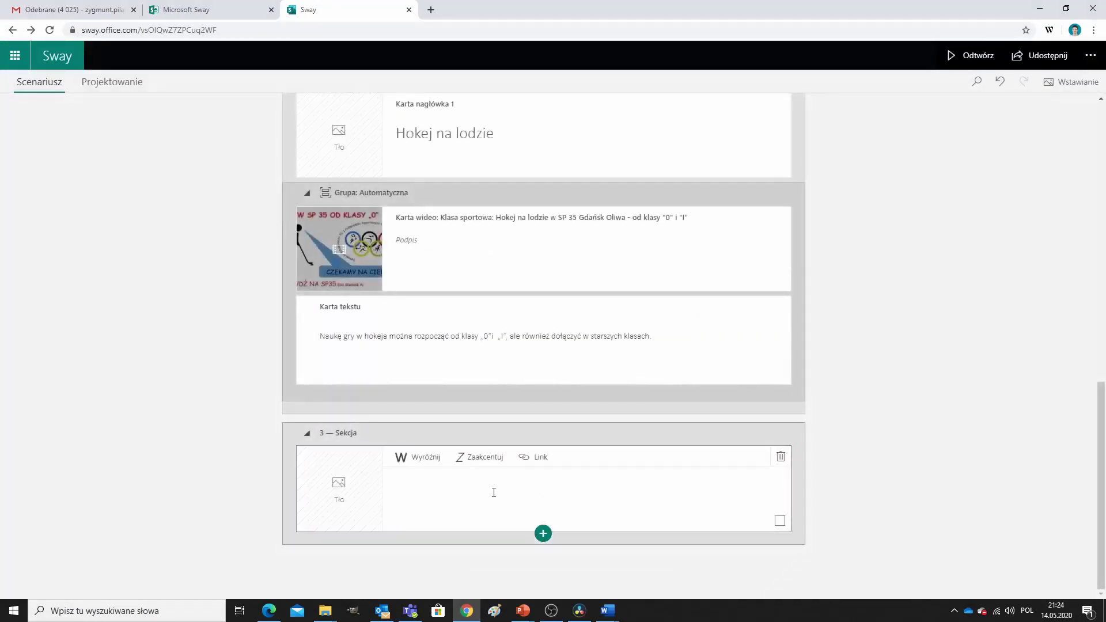
{"action": "type", "text": "Łyżwiarstwo figurowe"}
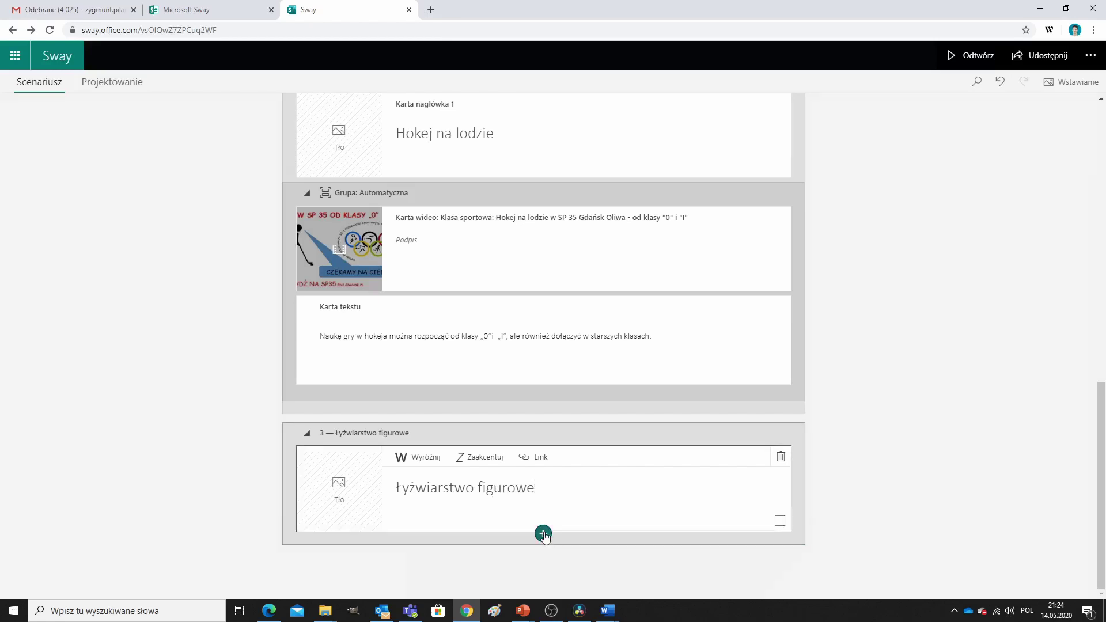
- Add an empty Stos (stack) group under the Łyżwiarstwo figurowe heading
{"action": "left_click", "coordinate": [543, 533]}
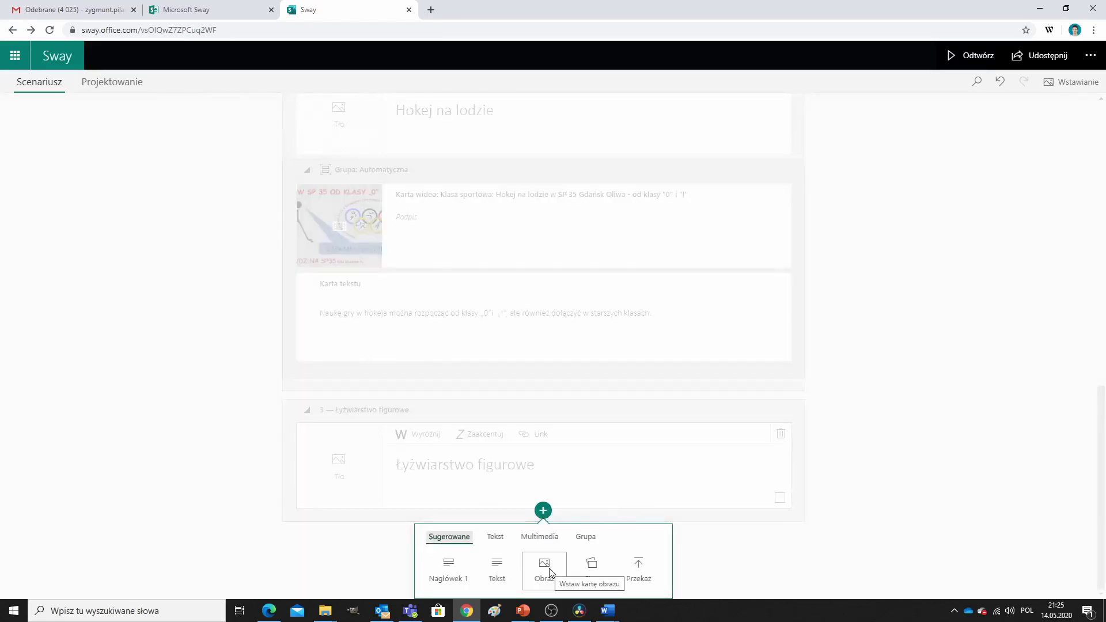
{"action": "left_click", "coordinate": [589, 538]}
{"action": "left_click", "coordinate": [592, 563]}
{"action": "left_click", "coordinate": [562, 475]}
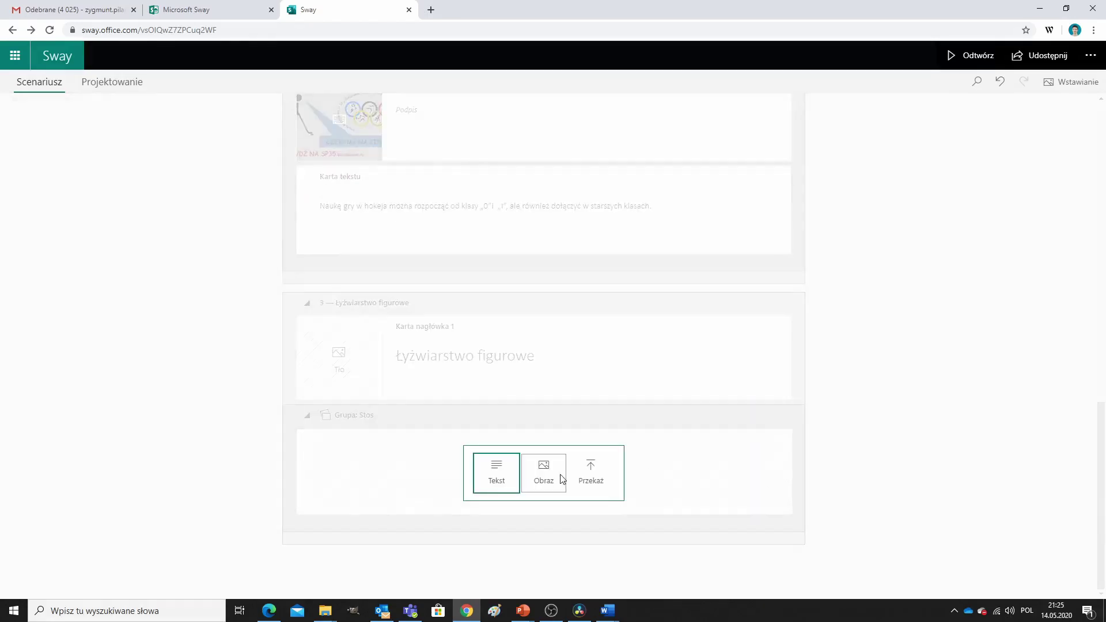
- Upload the five figure skating photos from the Łyżwiarstwo folder: one "udzial-naszych-uczniow" image and four "zwyciestwo-w-miedzywojewodzkich" images
{"action": "left_click", "coordinate": [592, 481]}
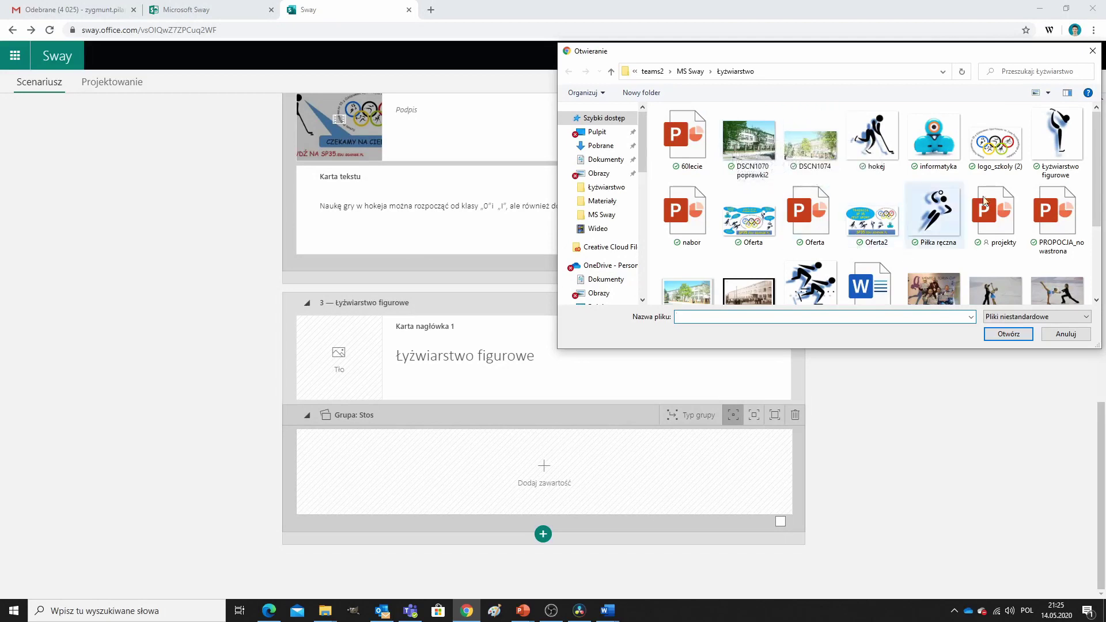
{"action": "scroll", "coordinate": [807, 202], "scroll_direction": "down", "scroll_amount": 2}
{"action": "left_click", "coordinate": [934, 216]}
{"action": "left_click", "coordinate": [752, 286], "text": "ctrl"}
{"action": "left_click", "coordinate": [689, 254], "text": "ctrl"}
{"action": "left_click", "coordinate": [995, 190], "text": "ctrl"}
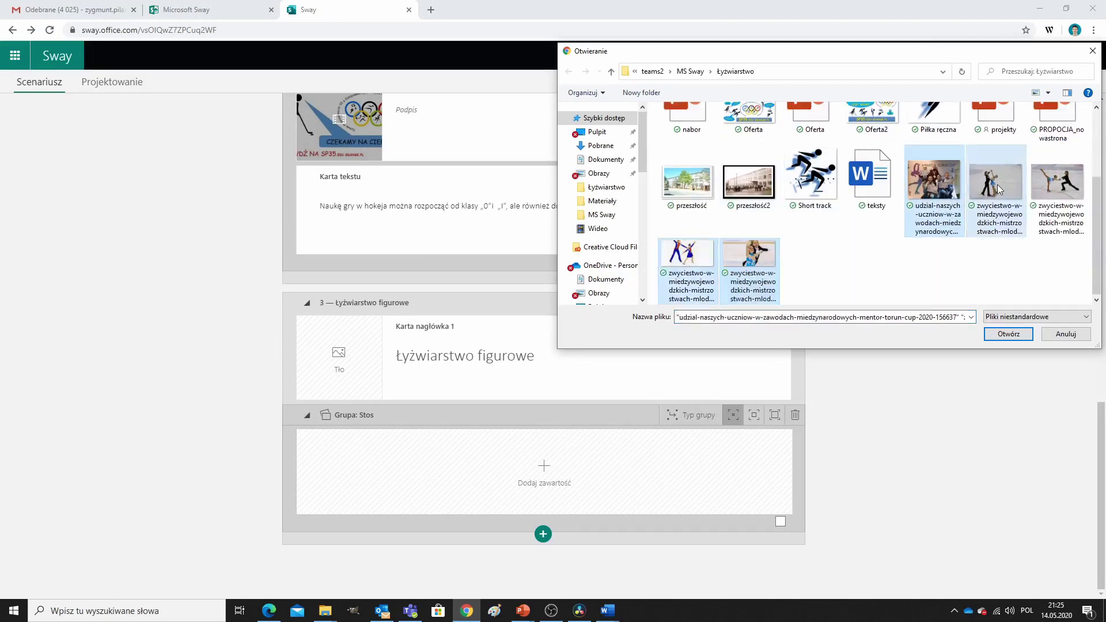
{"action": "left_click", "coordinate": [1058, 190], "text": "ctrl"}
{"action": "left_click", "coordinate": [1008, 335]}
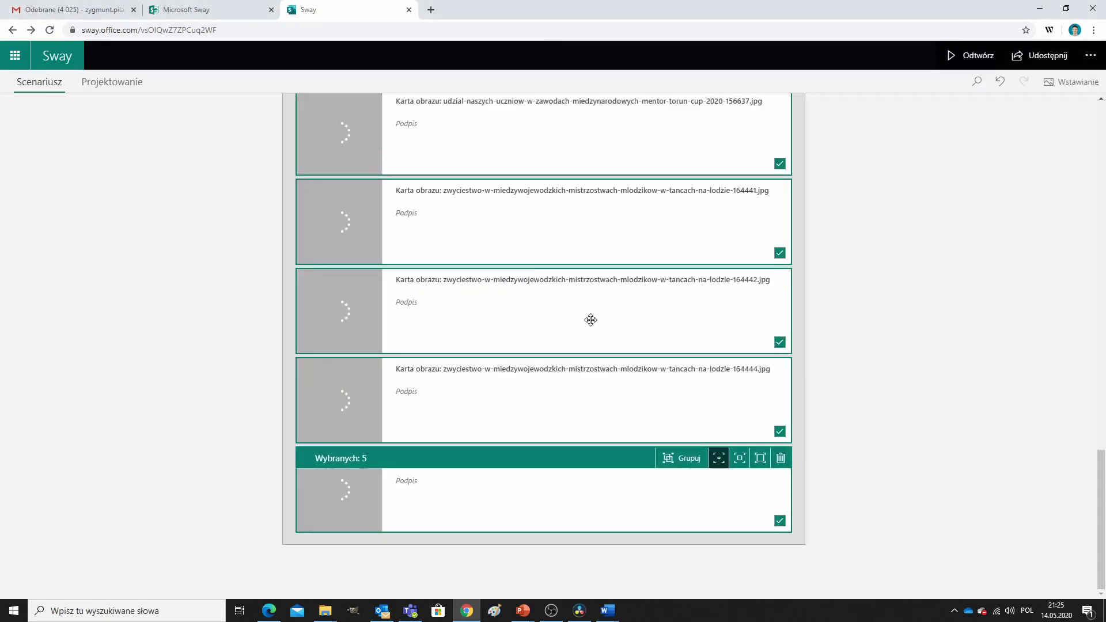
- Collect all five uploaded skating photos in the Stos group under the Łyżwiarstwo figurowe heading
{"action": "scroll", "coordinate": [578, 457], "scroll_direction": "up", "scroll_amount": 6}
{"action": "left_click_drag", "start_coordinate": [578, 457], "coordinate": [363, 390]}
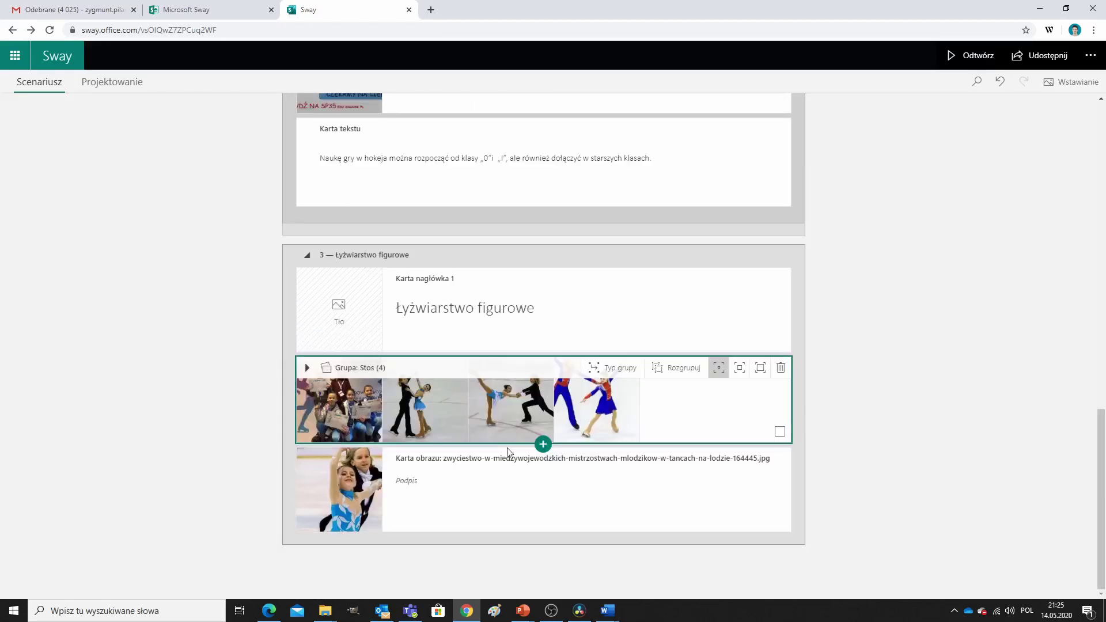
{"action": "left_click", "coordinate": [585, 494]}
- Add a text card after the last skating photo and paste in the "Naukę Łyżwiarstwa figurowego" paragraph copied from the Word document
{"action": "left_click", "coordinate": [543, 517]}
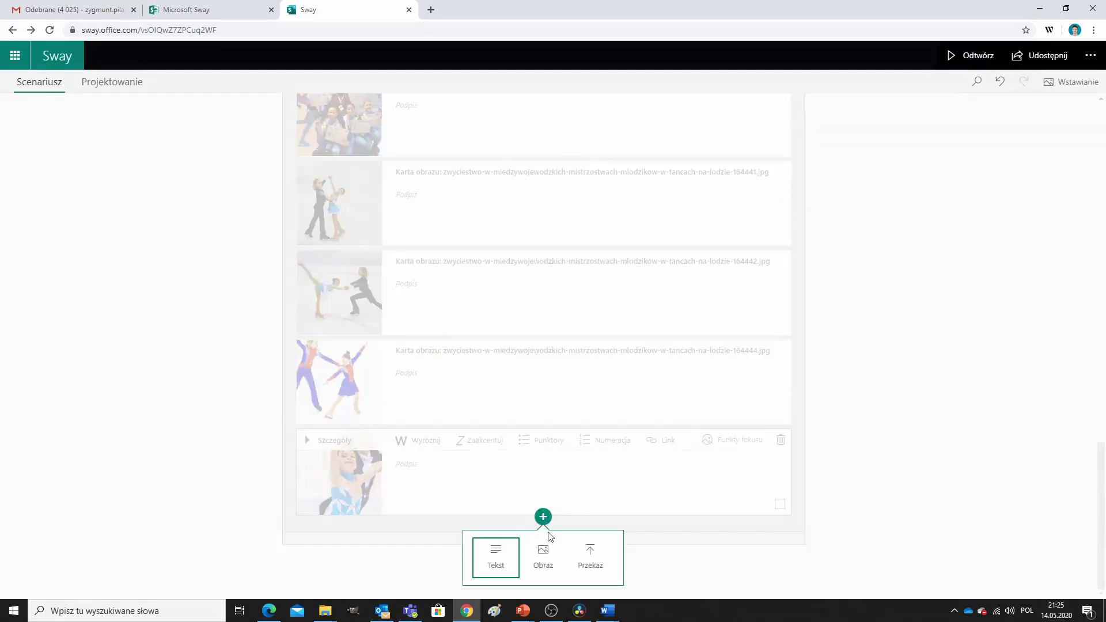
{"action": "left_click", "coordinate": [510, 547]}
{"action": "left_click", "coordinate": [608, 611]}
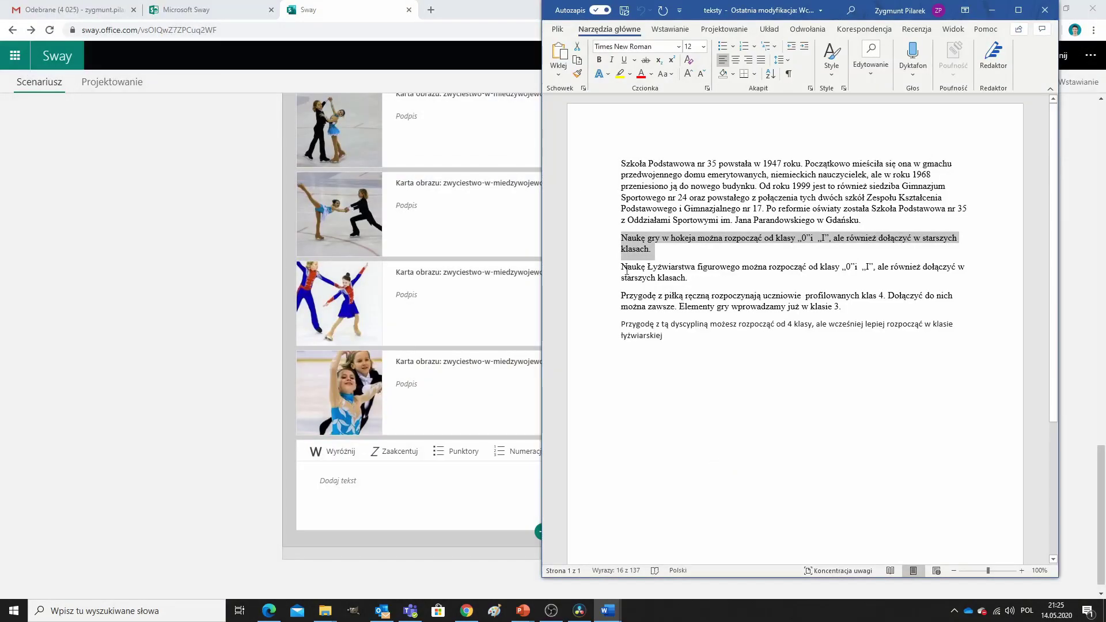
{"action": "left_click_drag", "start_coordinate": [623, 268], "coordinate": [695, 281]}
{"action": "key", "text": "ctrl+c"}
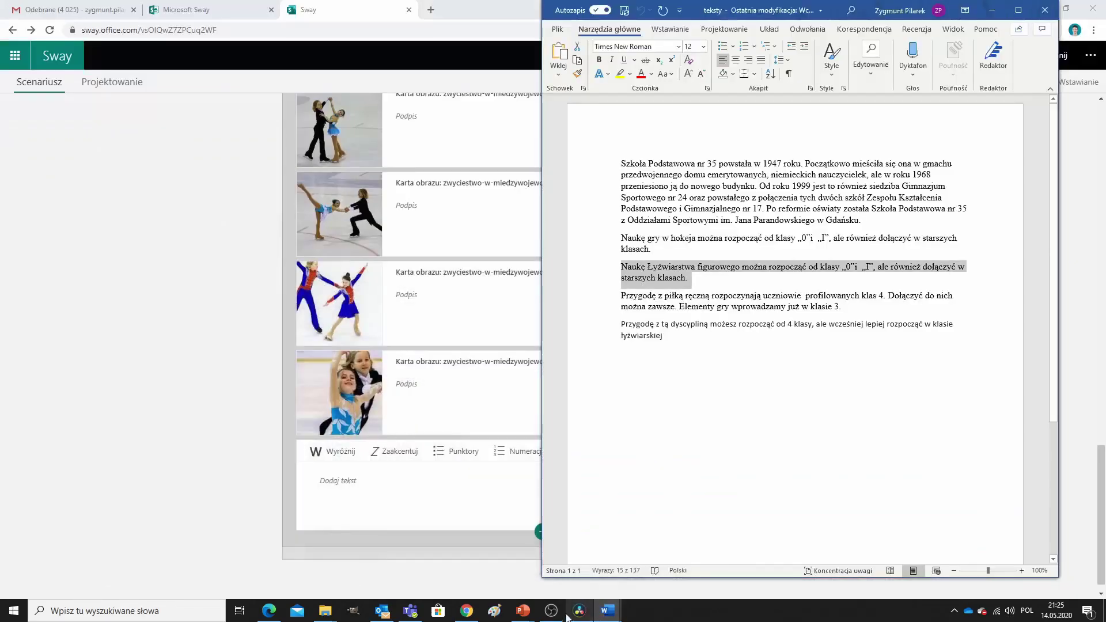
{"action": "left_click", "coordinate": [467, 610]}
{"action": "key", "text": "ctrl+v"}
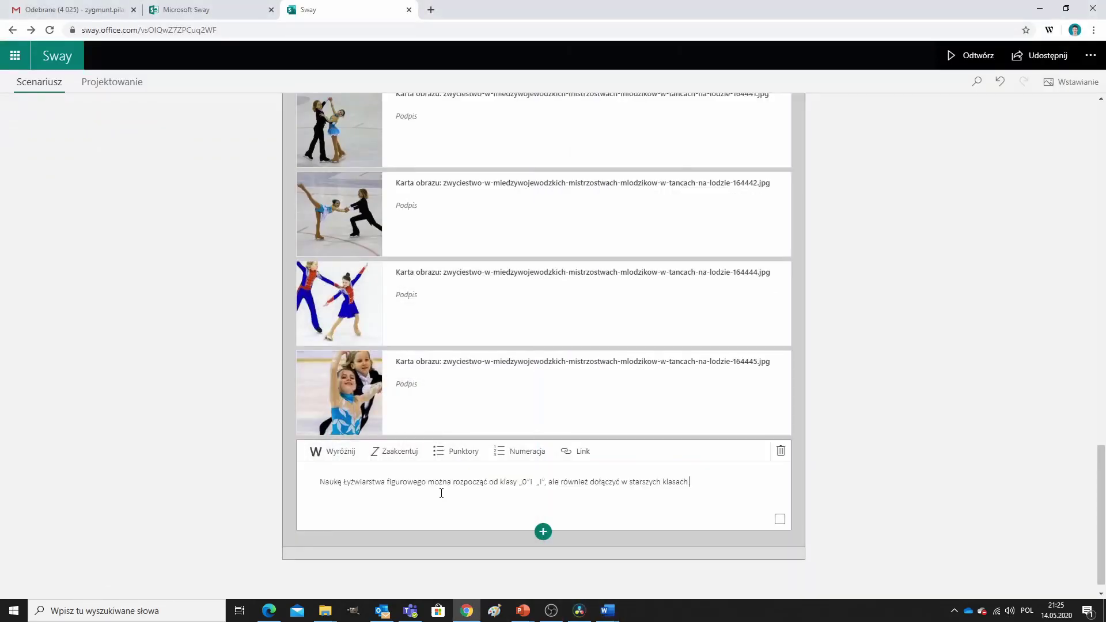
- Add a level 1 heading card titled "Short track" below the figure skating section
{"action": "left_click", "coordinate": [544, 533]}
{"action": "left_click", "coordinate": [679, 563]}
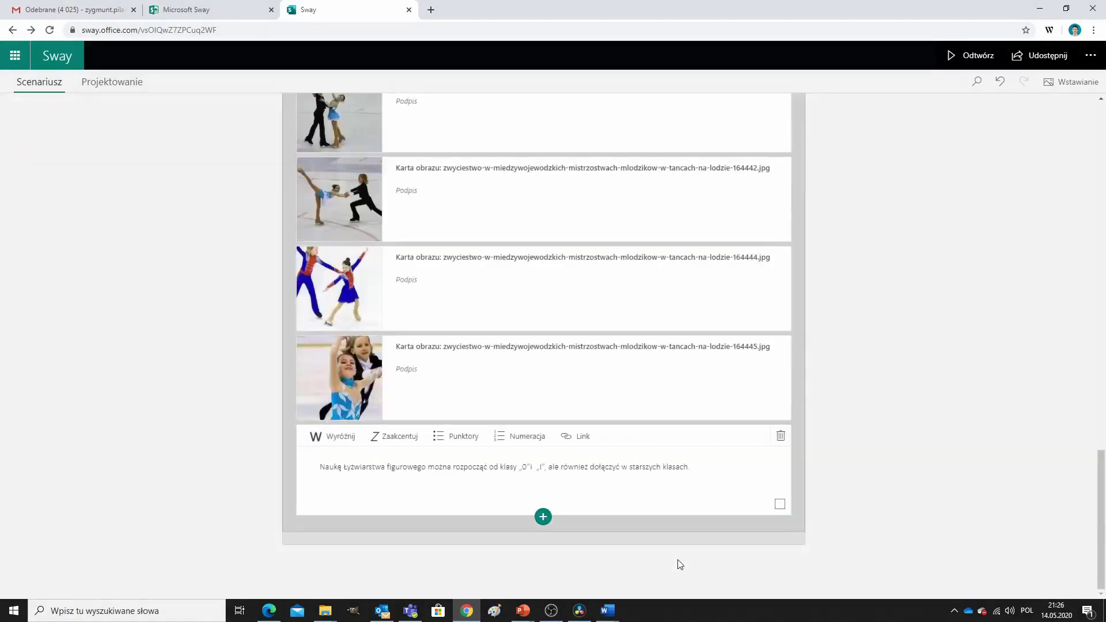
{"action": "left_click", "coordinate": [539, 534]}
{"action": "left_click", "coordinate": [493, 562]}
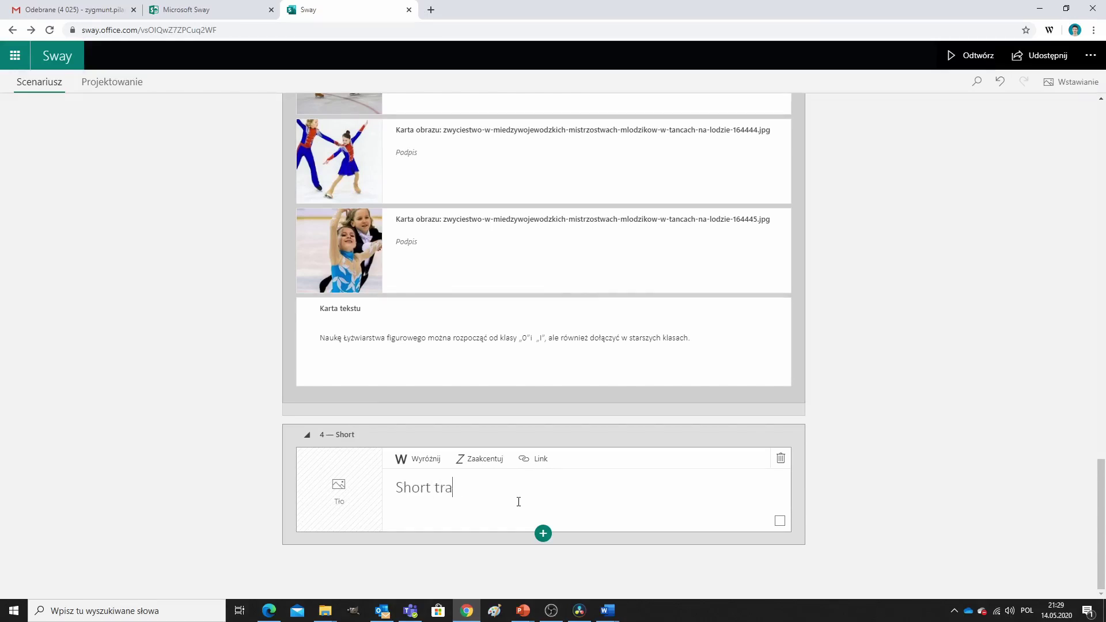
- Add a video card under the Short track heading, search for "short track w sp 35" and place "Film promujący SHORT TRACK w SP 35 Gdańsk" in it
{"action": "left_click", "coordinate": [544, 534]}
{"action": "left_click", "coordinate": [539, 536]}
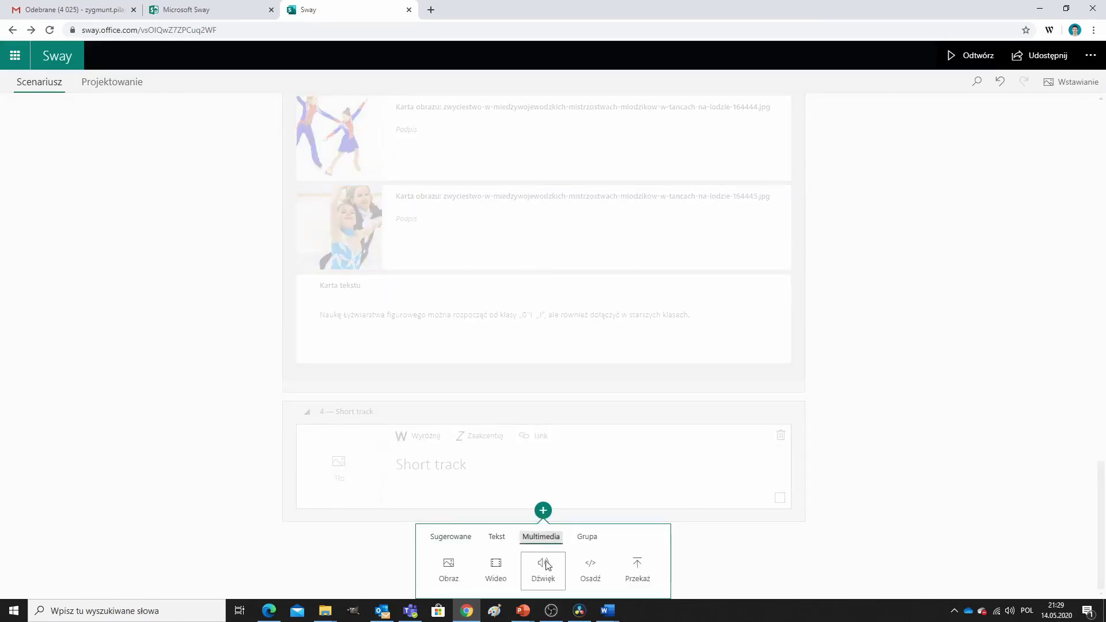
{"action": "left_click", "coordinate": [544, 566]}
{"action": "left_click", "coordinate": [989, 103]}
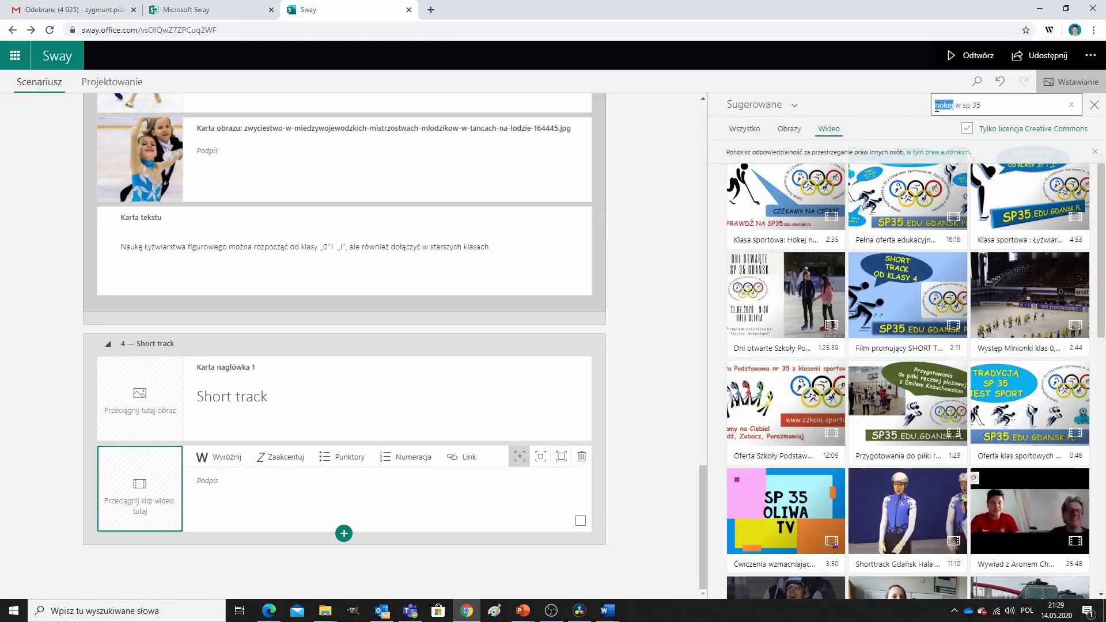
{"action": "type", "text": "short track"}
{"action": "key", "text": "Return"}
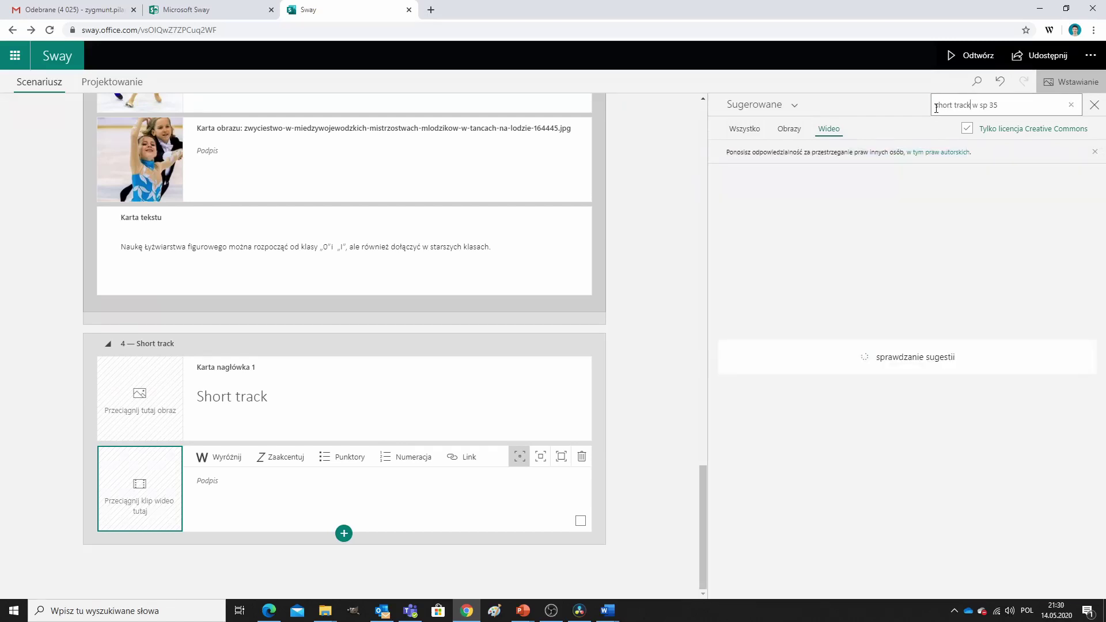
{"action": "left_click_drag", "start_coordinate": [787, 198], "coordinate": [155, 489]}
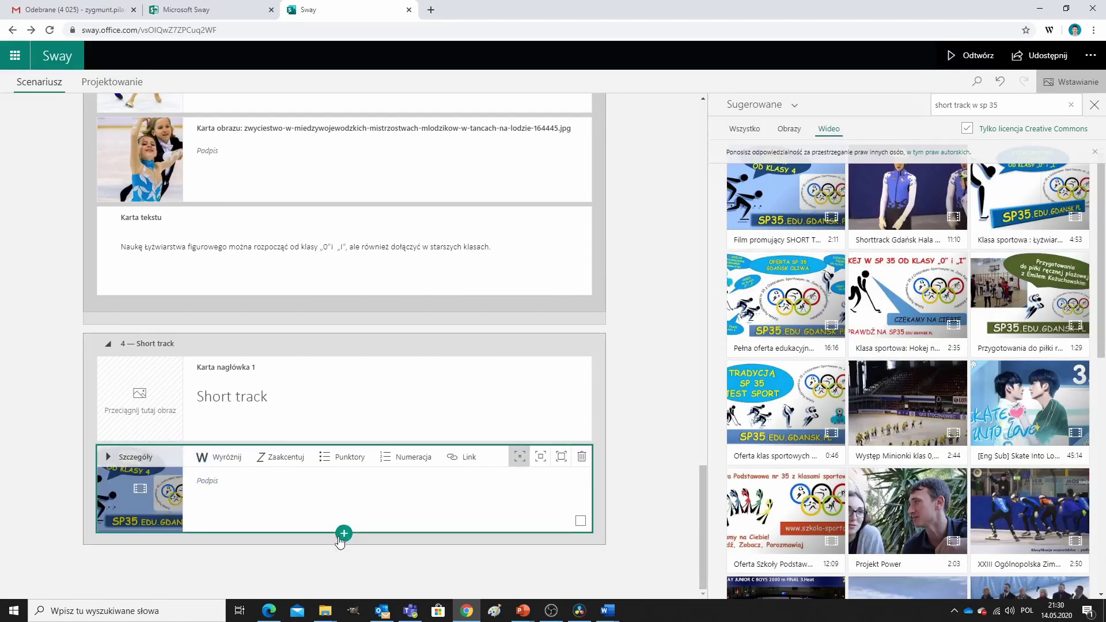
- Add the text "Przygodę z tą dyscypliną możesz rozpocząć od 4 klasy, ale wcześniej lepiej rozpocząć w klasie łyżwiarskiej" under the video and group both cards automatically
{"action": "left_click", "coordinate": [344, 534]}
{"action": "left_click", "coordinate": [298, 568]}
{"action": "type", "text": "Przygodę z tą dyscypliną możesz rozpocząć od 4 klasy, ale wcześniej lepiej rozpocząć w klasie łyżwiarskiej"}
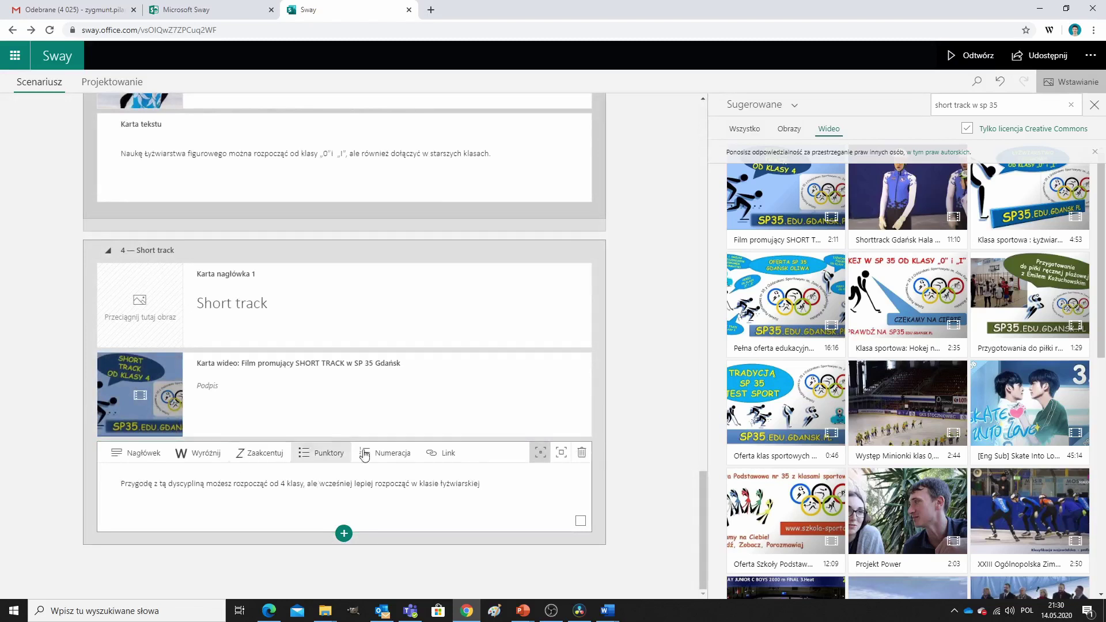
{"action": "left_click", "coordinate": [491, 420]}
- Add a level 1 heading card titled "Piłka ręczna" below the Short track section, with an empty video card under it
{"action": "left_click", "coordinate": [449, 566]}
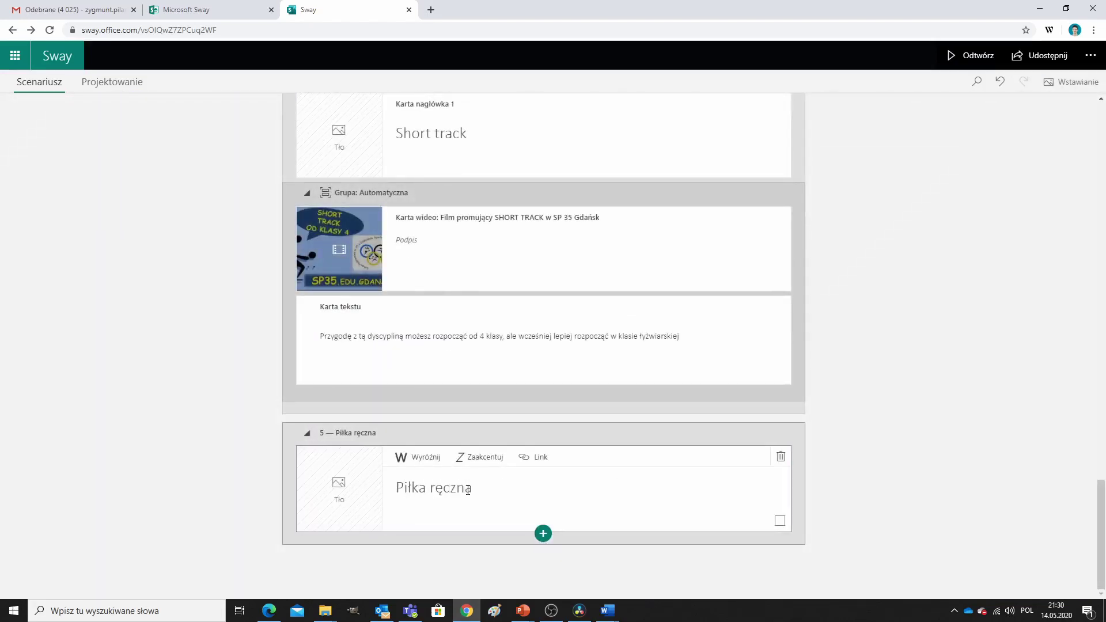
{"action": "left_click", "coordinate": [543, 534]}
{"action": "left_click", "coordinate": [550, 535]}
{"action": "left_click", "coordinate": [588, 568]}
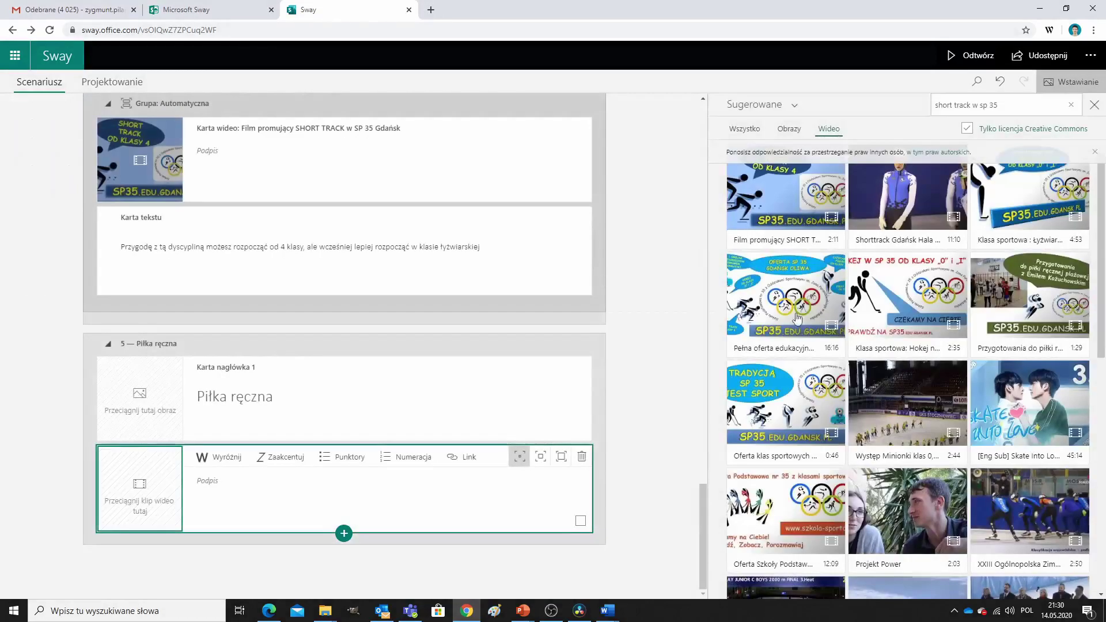
- Search the suggested videos for "piłka ręczna w sp 35" to fill the handball video card
{"action": "left_click", "coordinate": [971, 104]}
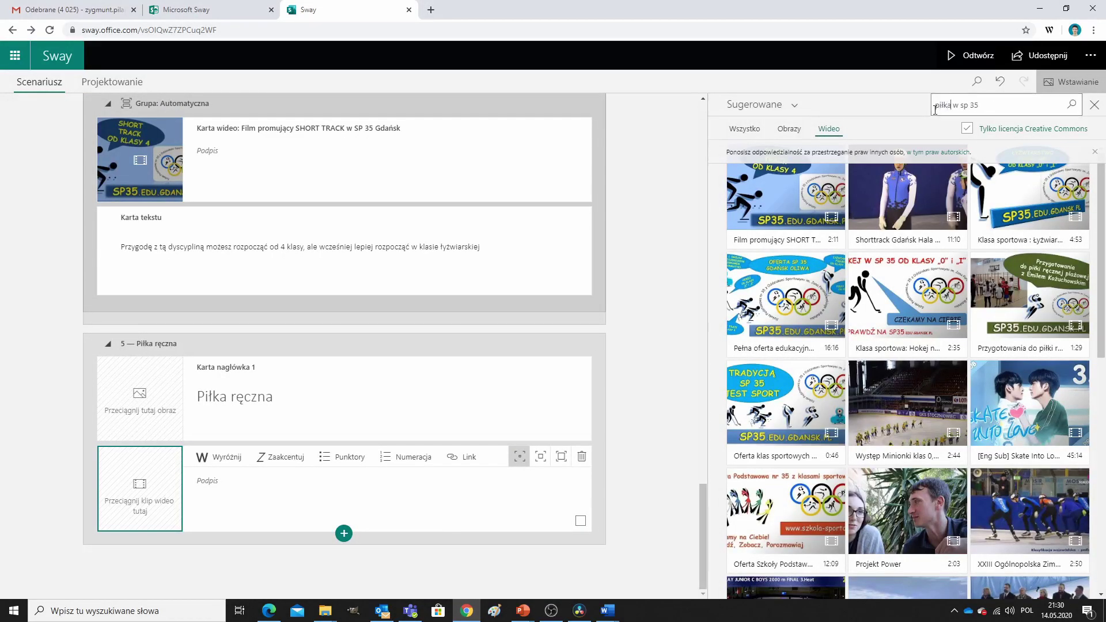
{"action": "key", "text": "Return"}
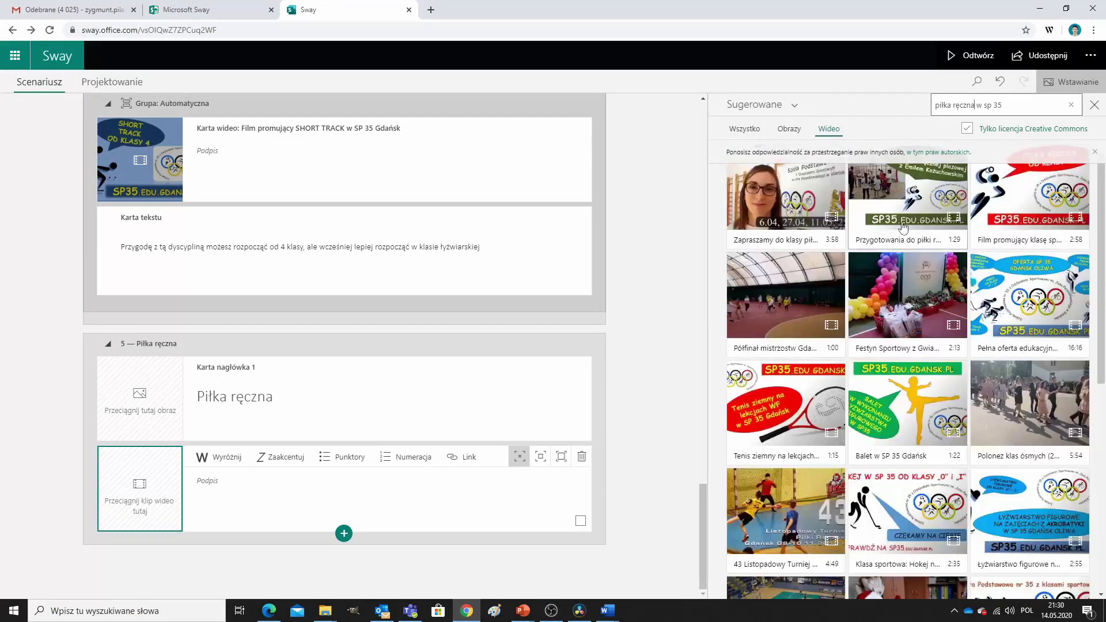